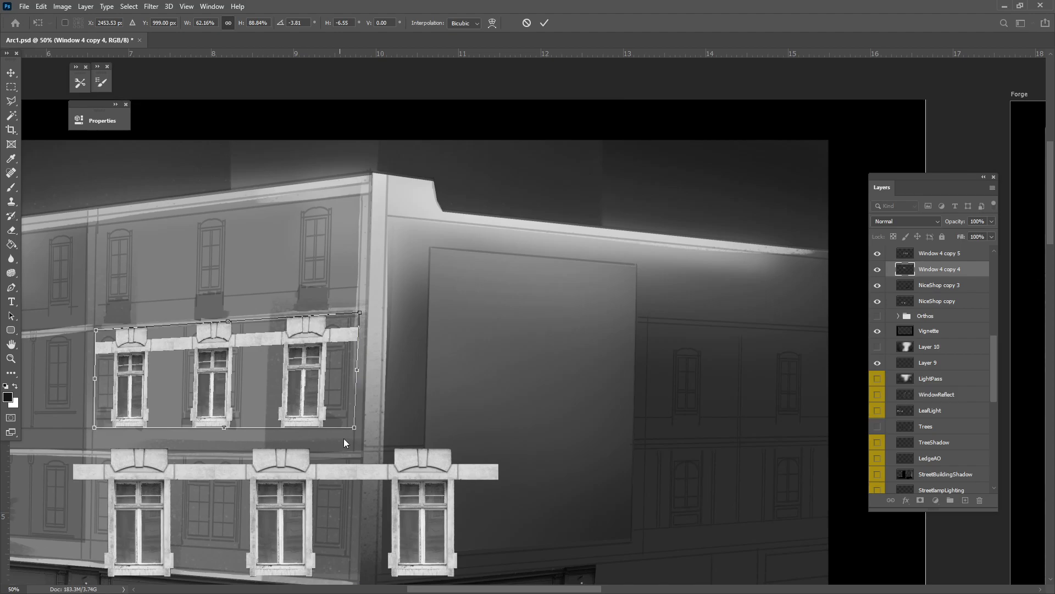
Step: Fine-tune the right edge of the Window 4 copy 4 row to match the facade's perspective and apply the distortion
{"action": "left_click_drag", "start_coordinate": [356, 429], "coordinate": [358, 429]}
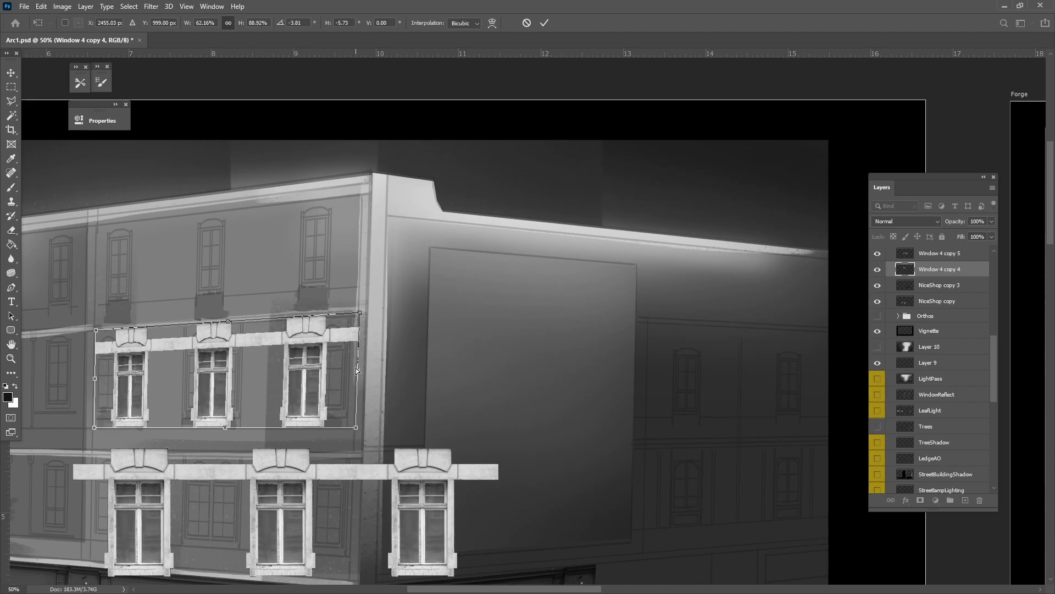
{"action": "left_click_drag", "start_coordinate": [356, 371], "coordinate": [356, 371]}
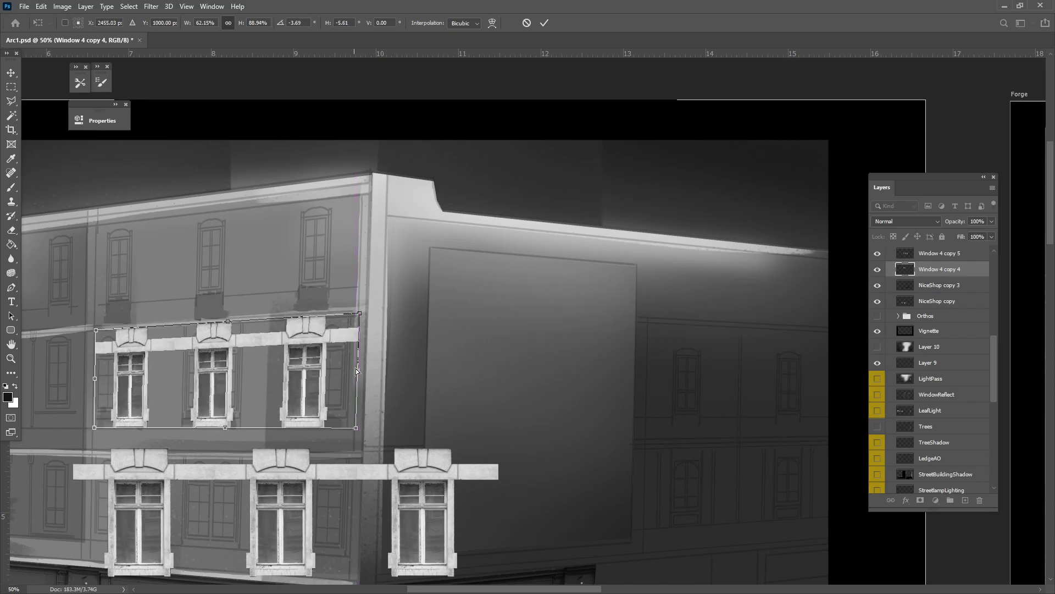
{"action": "key", "text": "Return"}
Step: Position the Window 4 copy 5 row on the lower storey and distort it to about 61% width to fit the facade's perspective
{"action": "left_click_drag", "start_coordinate": [360, 443], "coordinate": [477, 374]}
{"action": "left_click_drag", "start_coordinate": [387, 446], "coordinate": [410, 432]}
{"action": "left_click", "coordinate": [44, 6]}
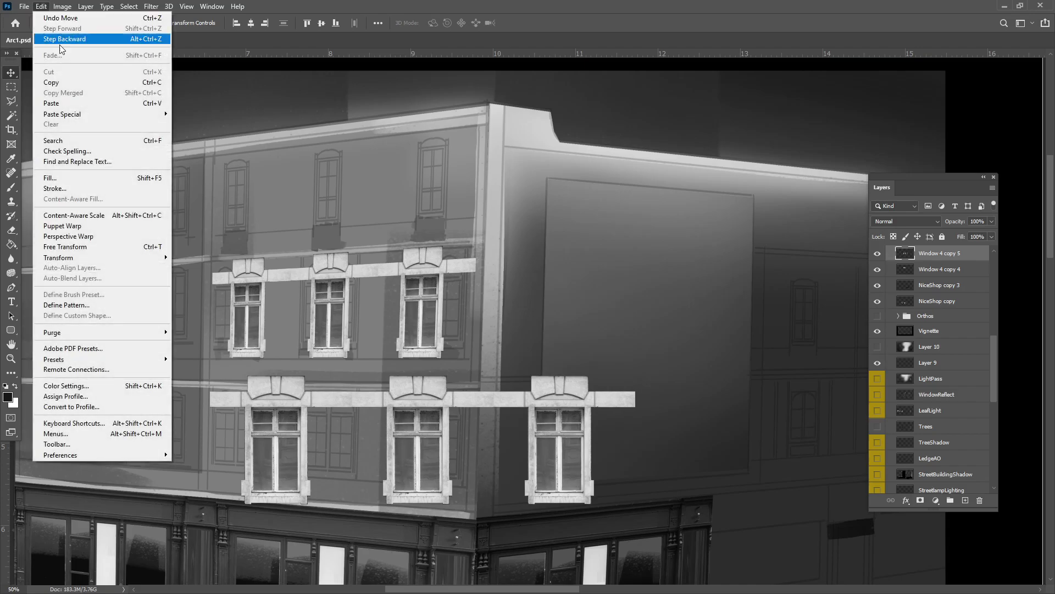
{"action": "mouse_move", "coordinate": [77, 259]}
{"action": "left_click", "coordinate": [202, 305]}
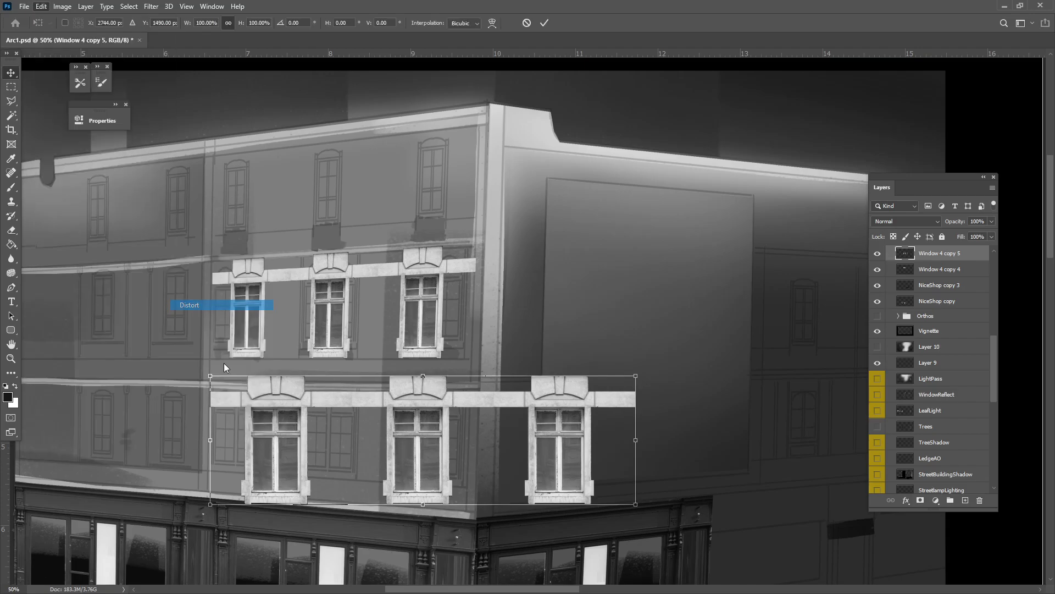
{"action": "left_click_drag", "start_coordinate": [213, 503], "coordinate": [209, 471]}
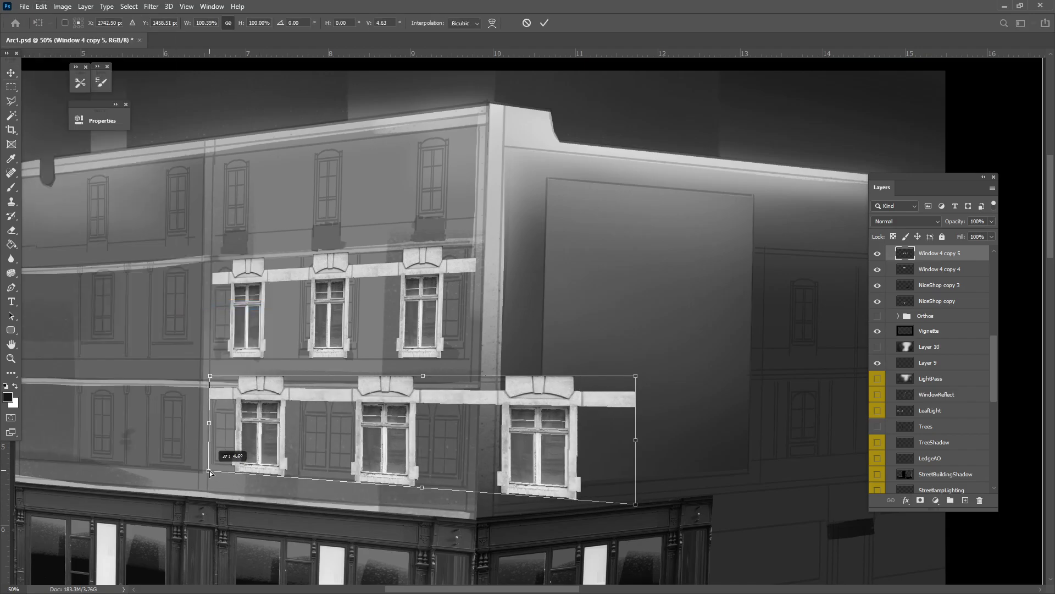
{"action": "left_click_drag", "start_coordinate": [632, 438], "coordinate": [472, 424]}
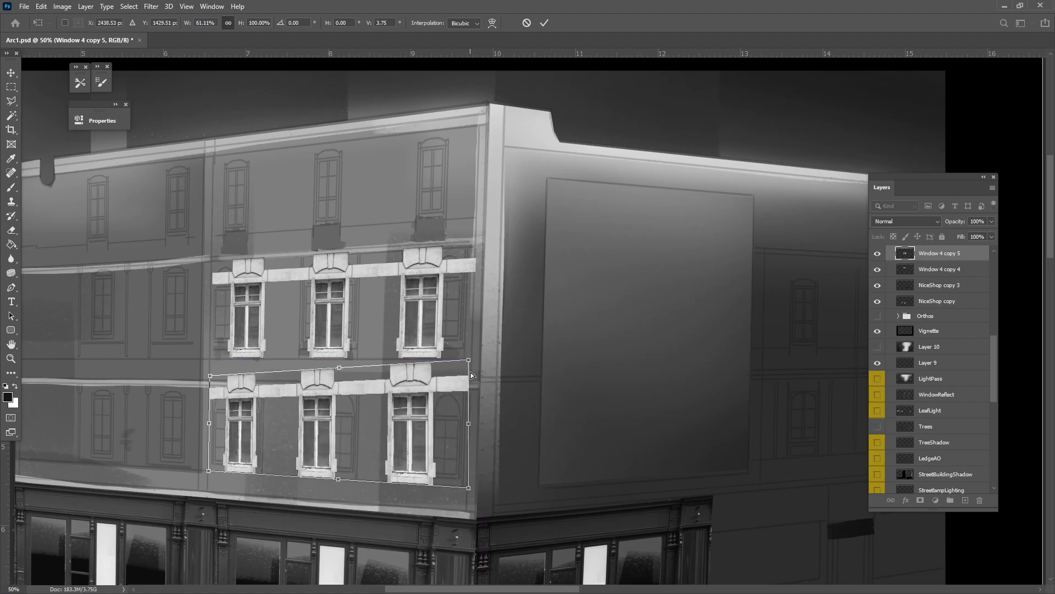
{"action": "left_click_drag", "start_coordinate": [471, 375], "coordinate": [471, 392]}
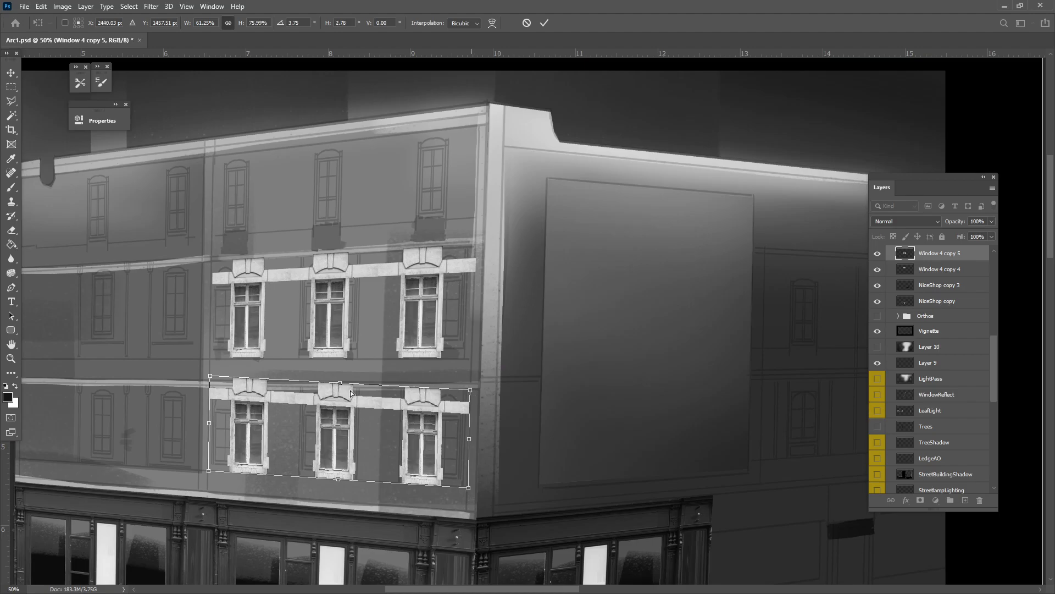
{"action": "left_click_drag", "start_coordinate": [209, 377], "coordinate": [209, 389]}
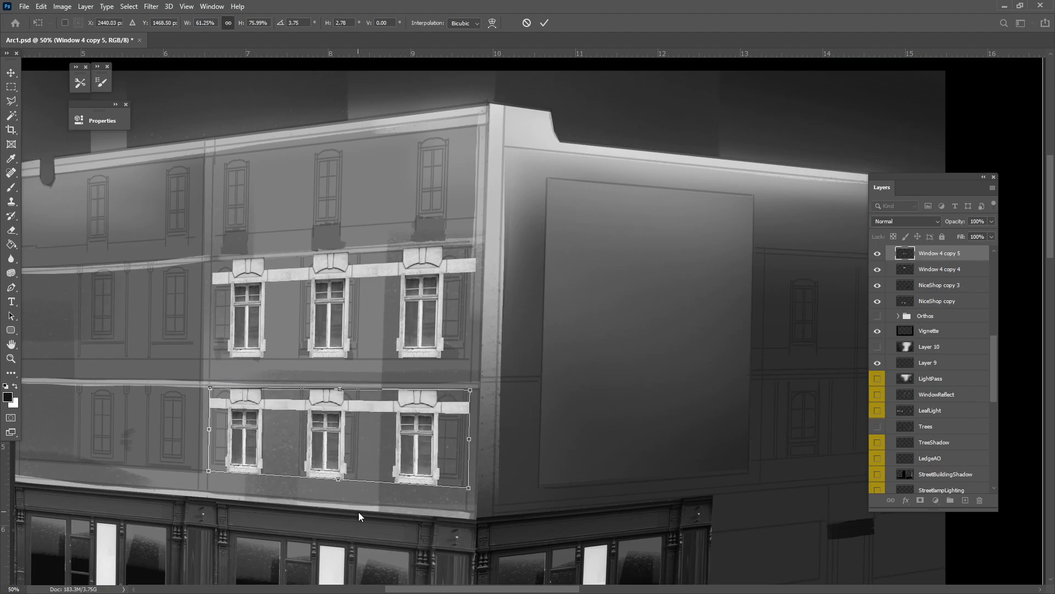
Step: Refine the lower window row's corners and bottom edge to follow the ledge lines, and apply the distortion
{"action": "left_click_drag", "start_coordinate": [470, 488], "coordinate": [470, 494]}
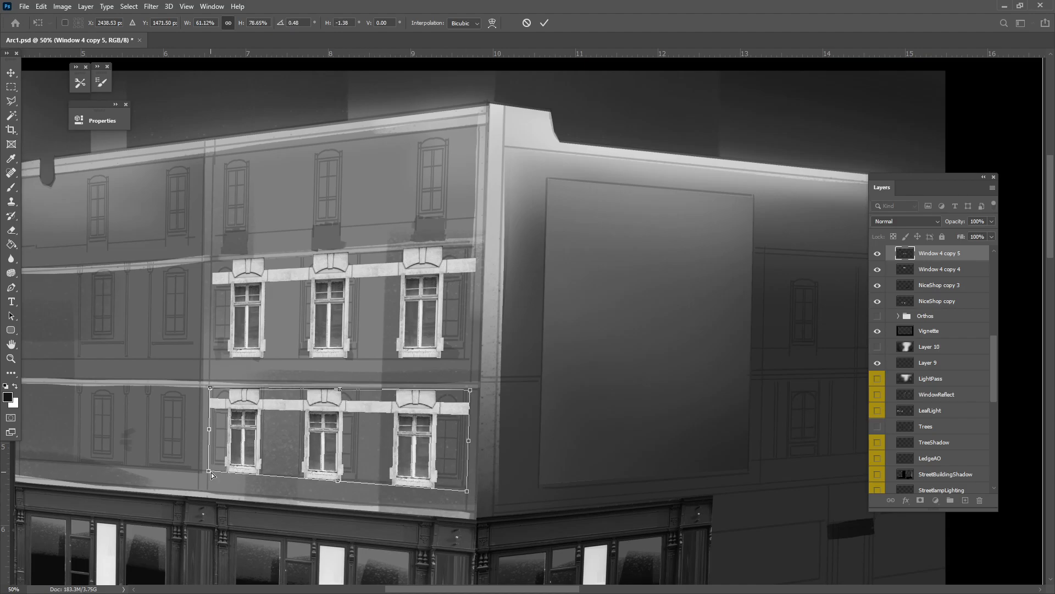
{"action": "left_click_drag", "start_coordinate": [212, 473], "coordinate": [210, 479]}
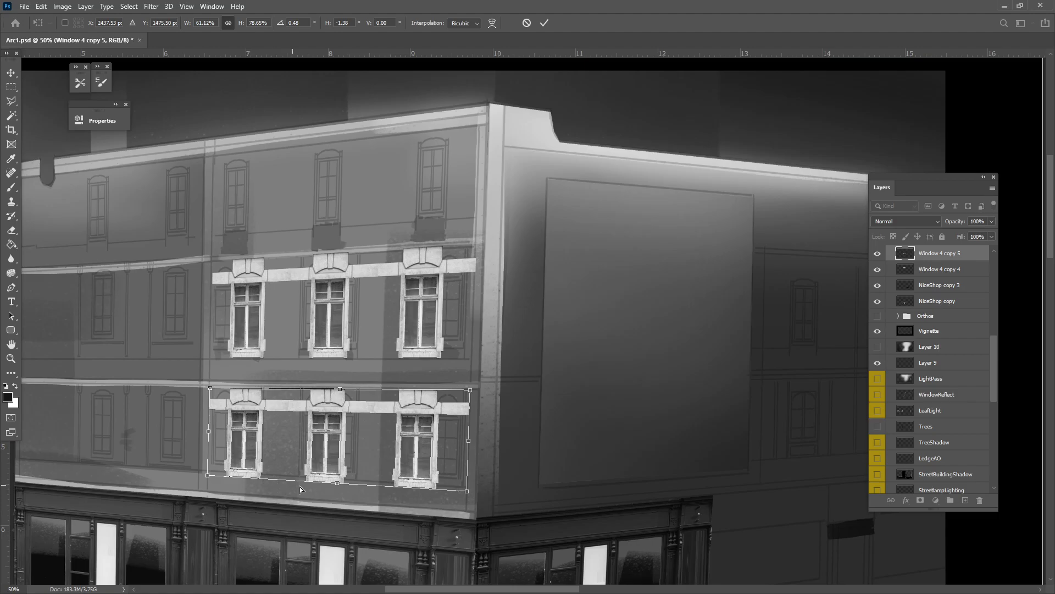
{"action": "mouse_move", "coordinate": [337, 485]}
{"action": "left_mouse_down"}
{"action": "mouse_move", "coordinate": [337, 494]}
{"action": "mouse_move", "coordinate": [334, 469]}
{"action": "left_mouse_up"}
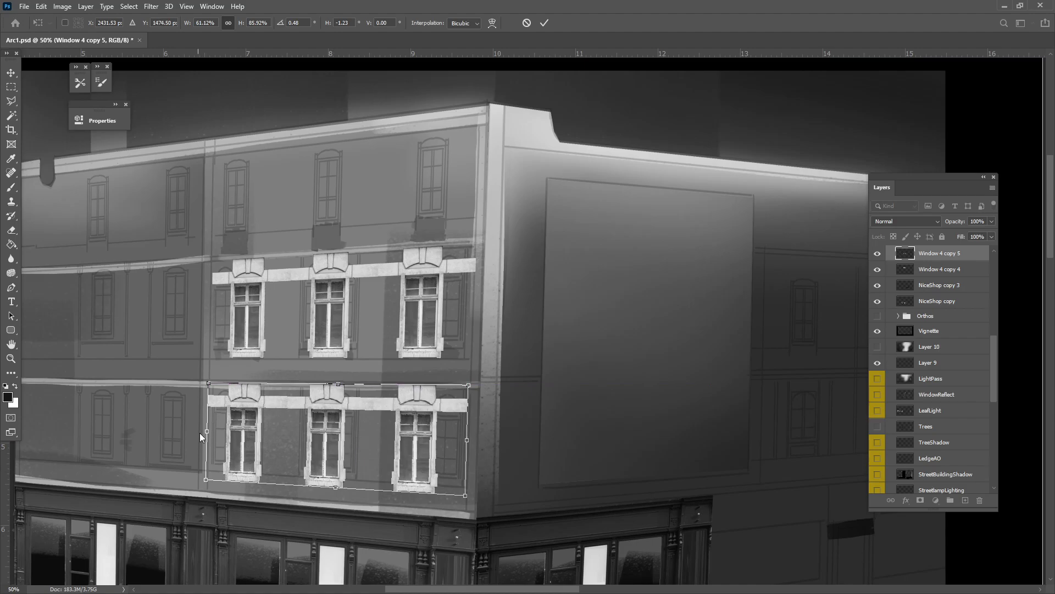
{"action": "left_click_drag", "start_coordinate": [212, 427], "coordinate": [214, 428]}
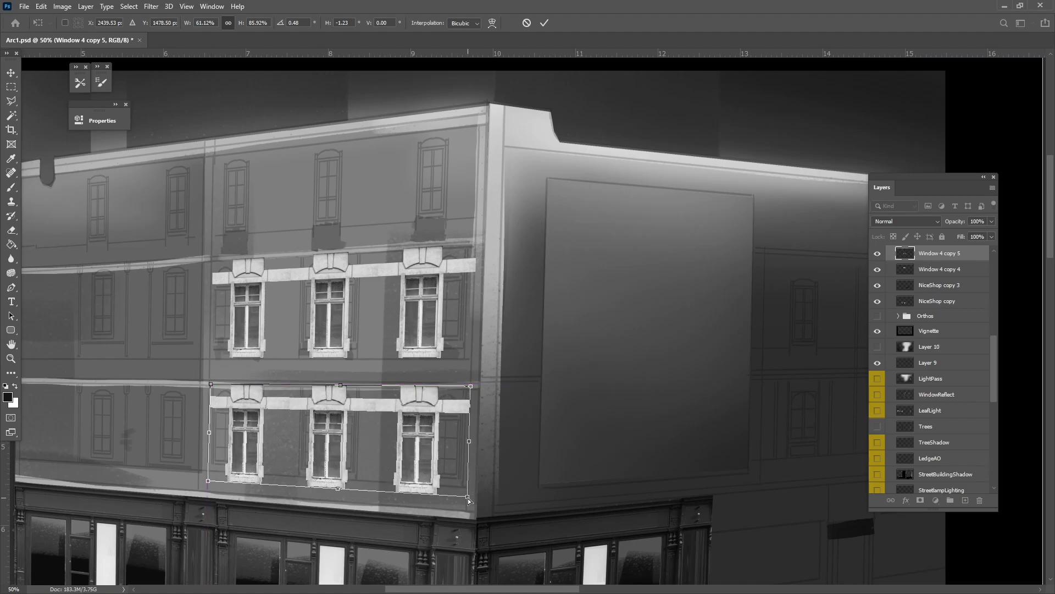
{"action": "left_click_drag", "start_coordinate": [468, 500], "coordinate": [468, 501]}
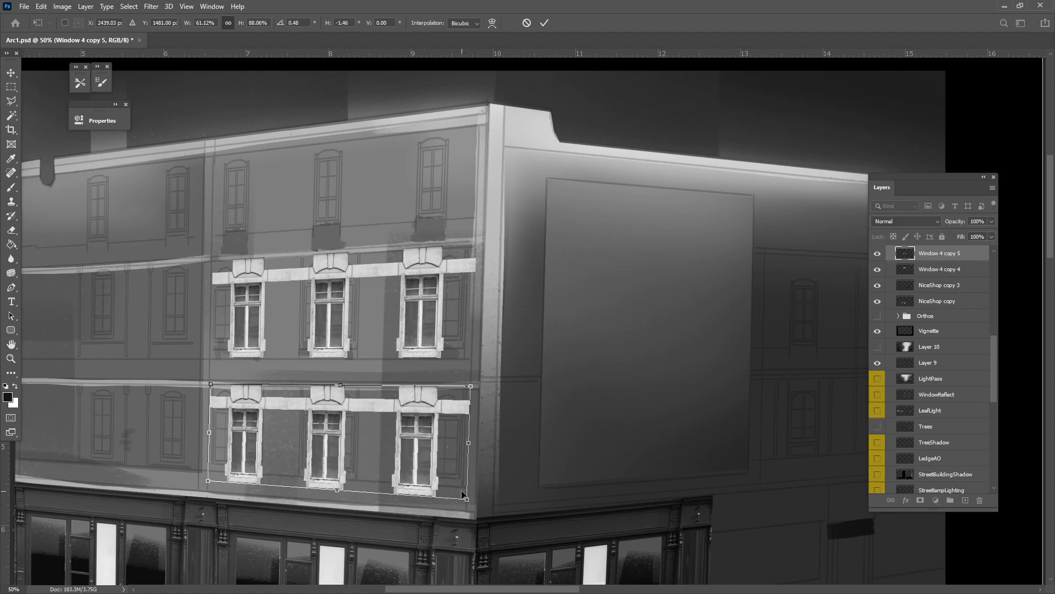
{"action": "scroll", "coordinate": [498, 407], "scroll_direction": "up", "scroll_amount": 1}
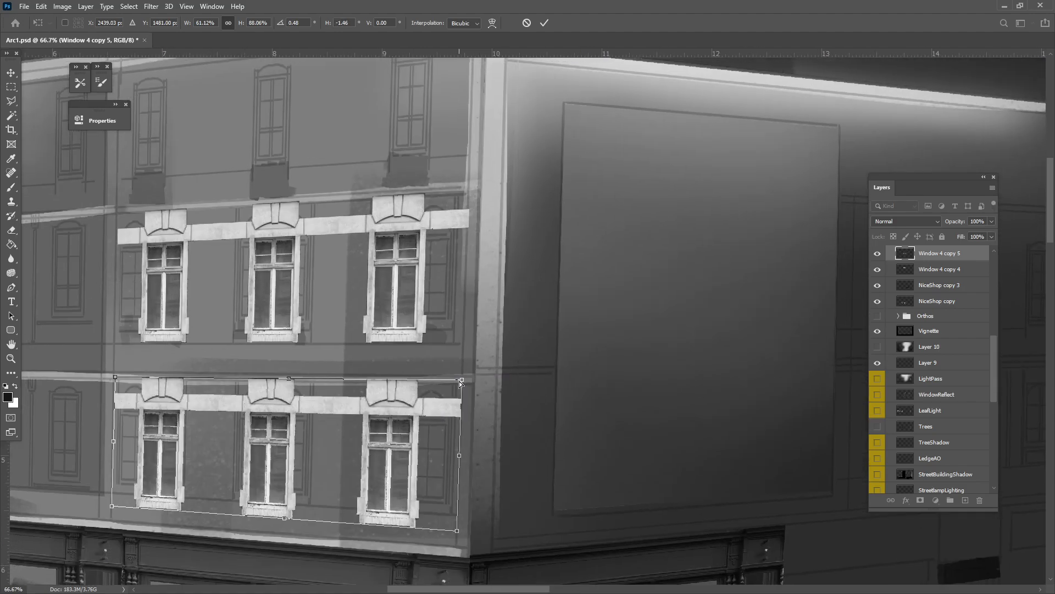
{"action": "left_click_drag", "start_coordinate": [459, 381], "coordinate": [460, 382]}
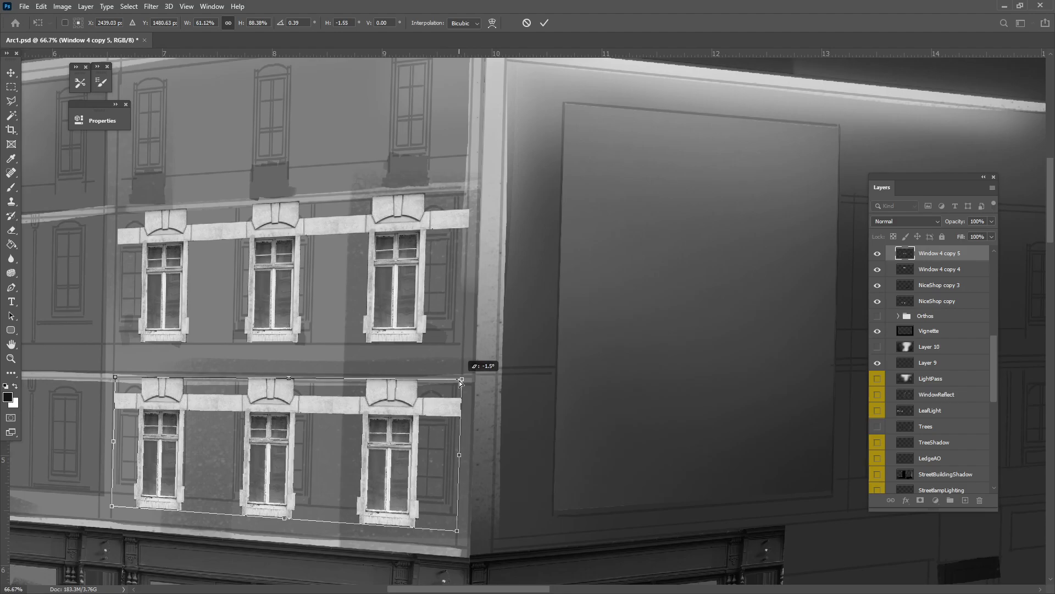
{"action": "left_click_drag", "start_coordinate": [281, 520], "coordinate": [282, 522]}
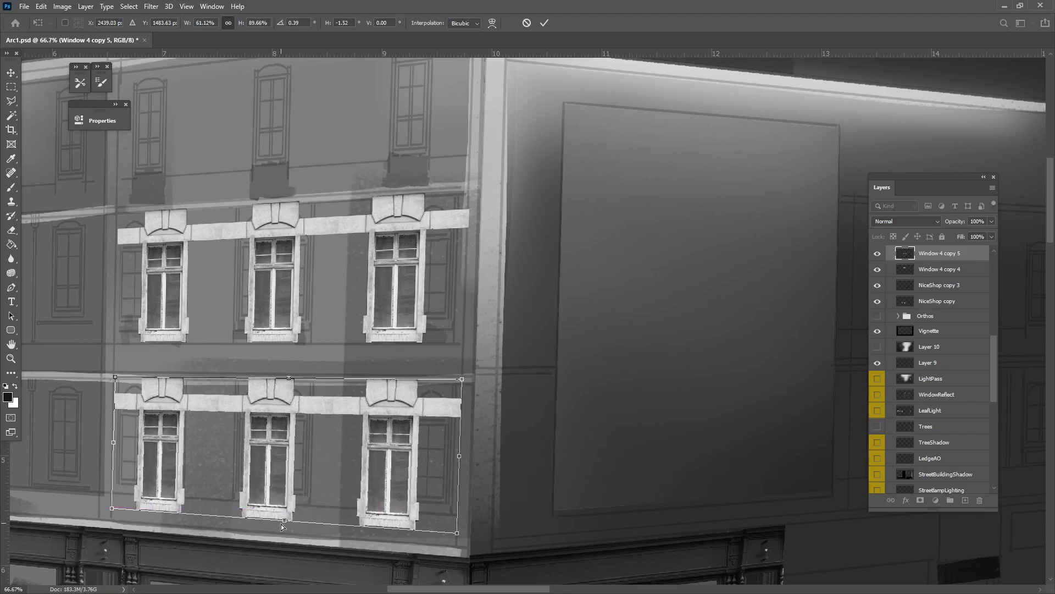
{"action": "key", "text": "Return"}
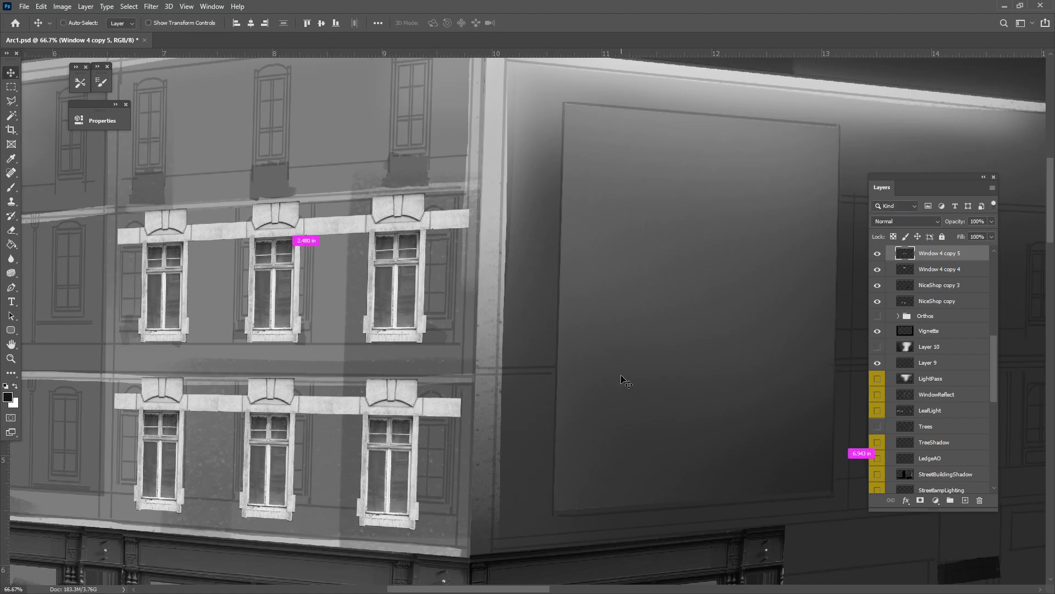
Step: Collapse and hide the Windows group of processed photos on the Forge artboard
{"action": "key", "text": "ctrl+minus"}
{"action": "key", "text": "ctrl+minus"}
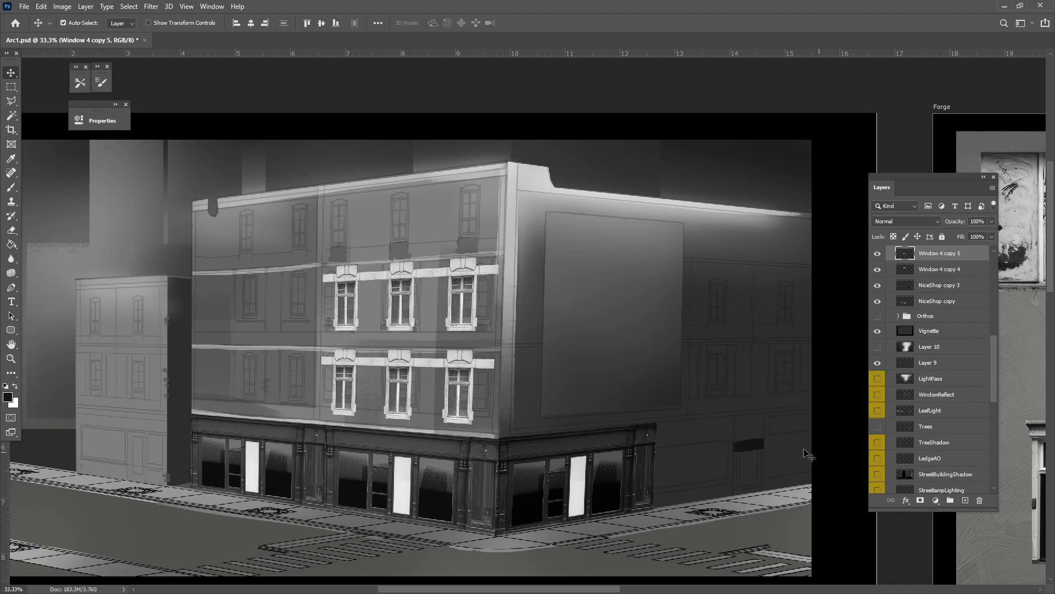
{"action": "left_click_drag", "start_coordinate": [709, 432], "coordinate": [574, 445]}
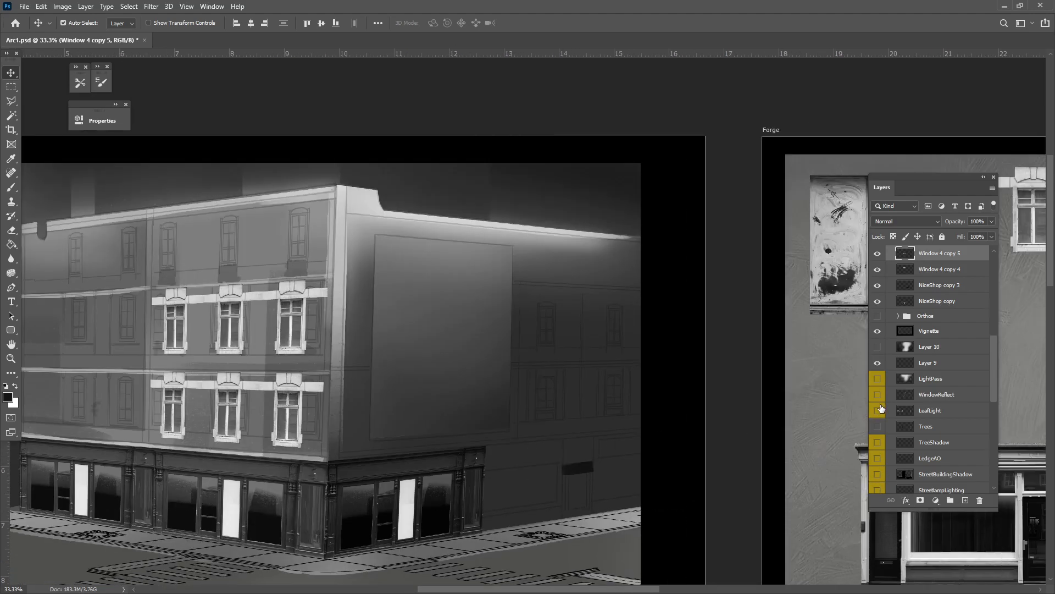
{"action": "left_click_drag", "start_coordinate": [471, 349], "coordinate": [84, 322]}
{"action": "left_click", "coordinate": [863, 240]}
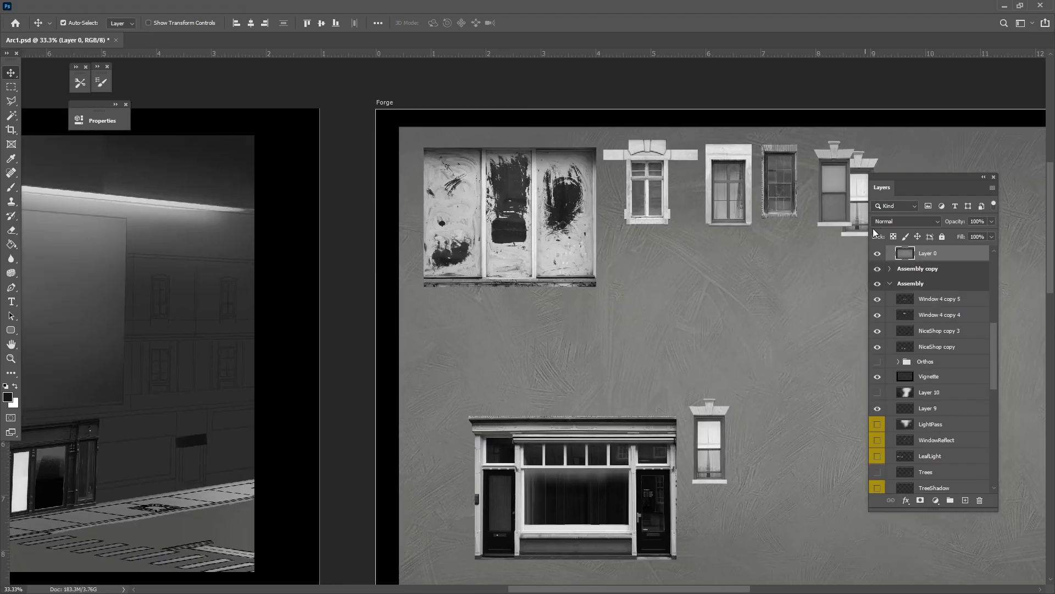
{"action": "scroll", "coordinate": [932, 338], "scroll_direction": "up", "scroll_amount": 5}
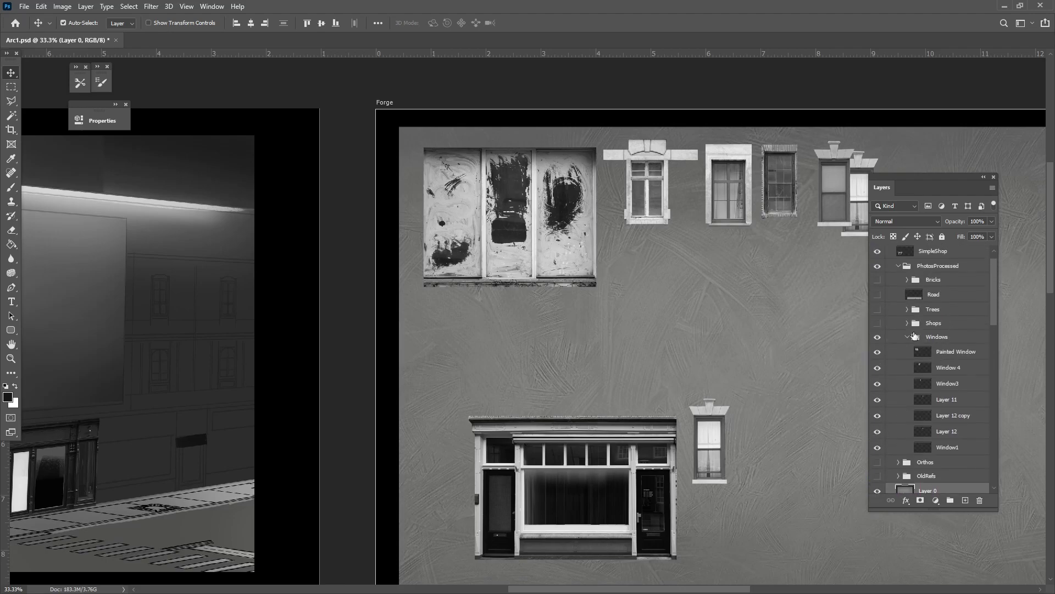
{"action": "left_click", "coordinate": [907, 337]}
{"action": "left_click", "coordinate": [877, 336]}
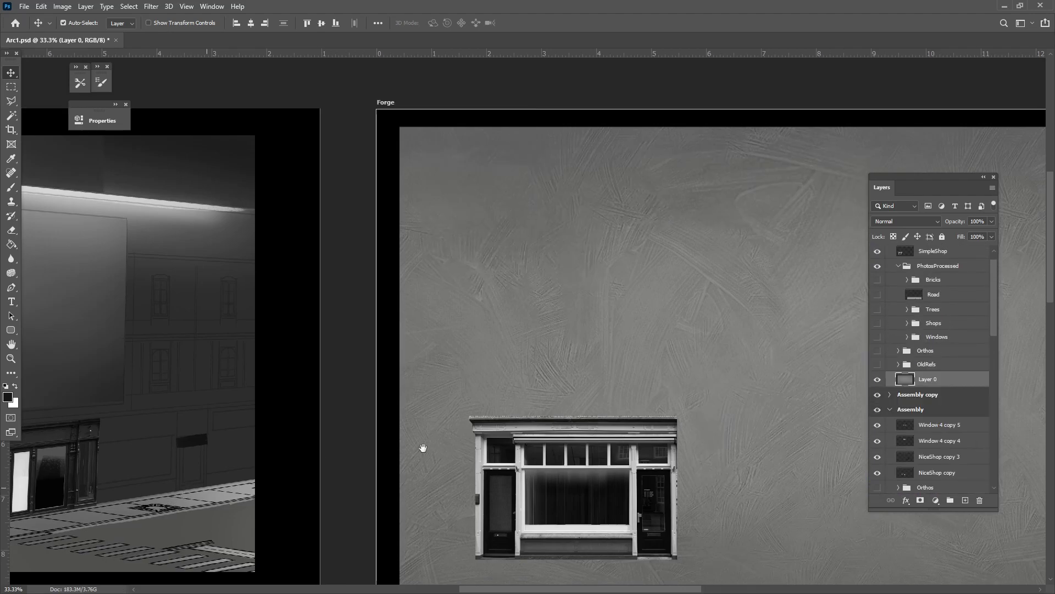
Step: Show the Bricks group and place a copy of the Brick1 texture over the building in the assembly scene
{"action": "scroll", "coordinate": [494, 429], "scroll_direction": "left", "scroll_amount": 5}
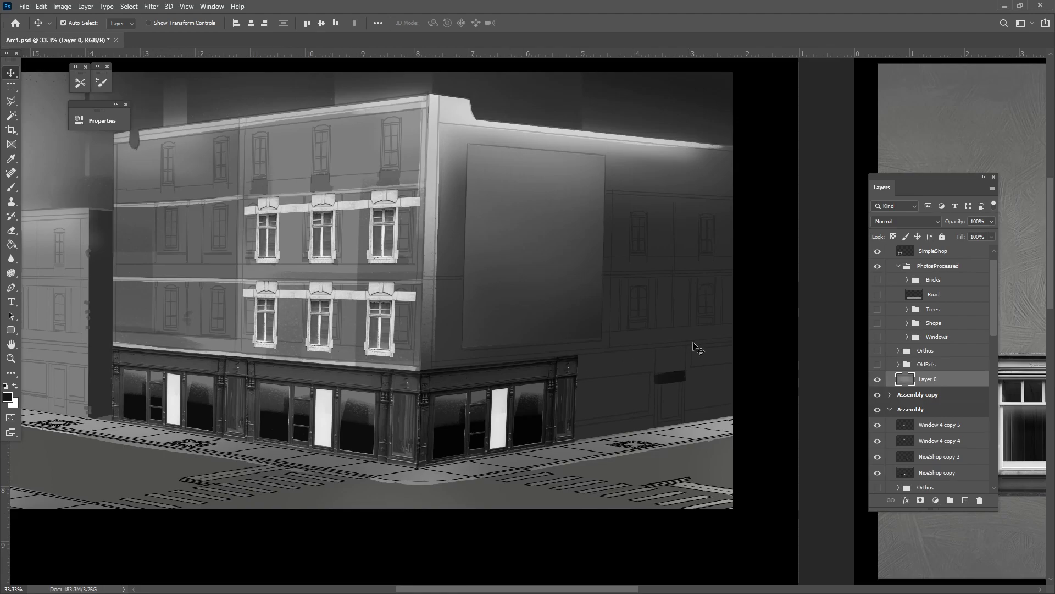
{"action": "left_click_drag", "start_coordinate": [826, 371], "coordinate": [692, 409]}
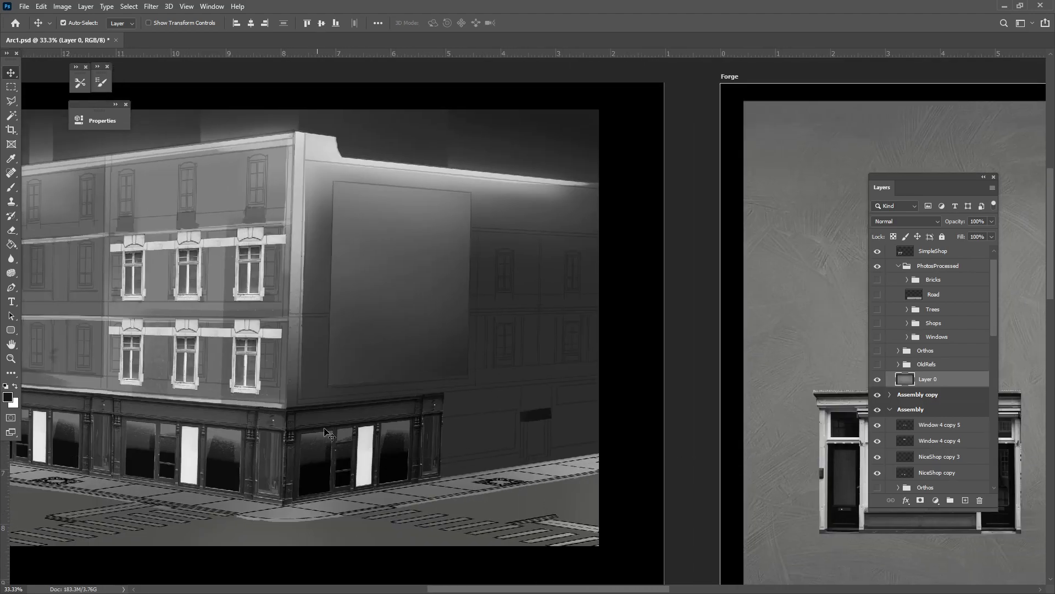
{"action": "left_click_drag", "start_coordinate": [765, 352], "coordinate": [569, 359]}
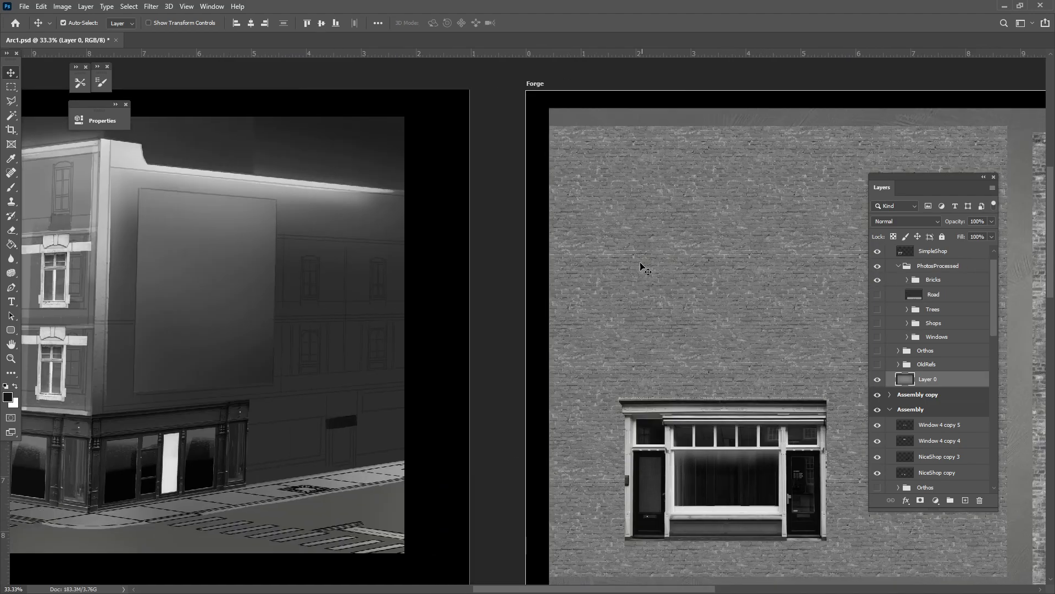
{"action": "left_click", "coordinate": [640, 264]}
{"action": "left_click_drag", "start_coordinate": [617, 314], "coordinate": [172, 317]}
{"action": "left_click_drag", "start_coordinate": [240, 356], "coordinate": [340, 382]}
Step: Scale the brick copy to about 66% and move it over the side wall, starting at the building's corner
{"action": "key", "text": "ctrl+t"}
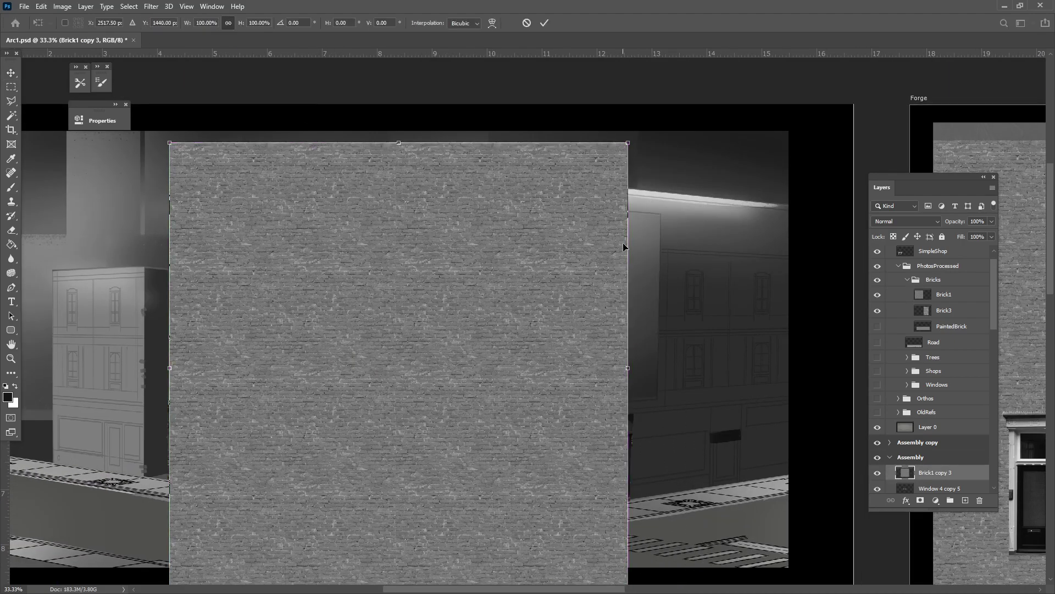
{"action": "left_click_drag", "start_coordinate": [630, 143], "coordinate": [471, 289]}
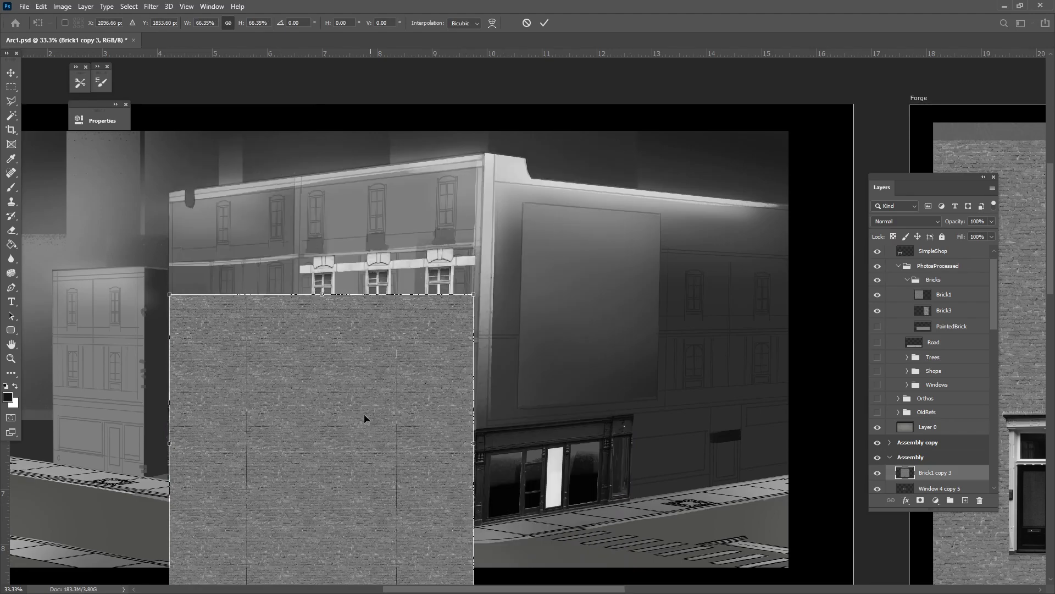
{"action": "left_click_drag", "start_coordinate": [364, 414], "coordinate": [669, 401]}
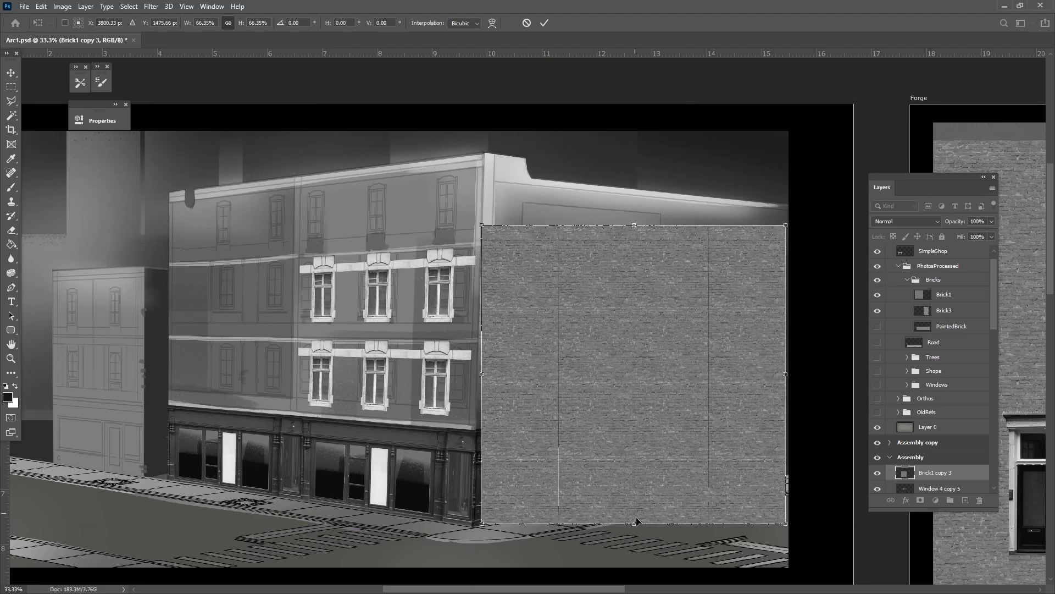
{"action": "key", "text": "ctrl+plus"}
{"action": "key", "text": "ctrl+plus"}
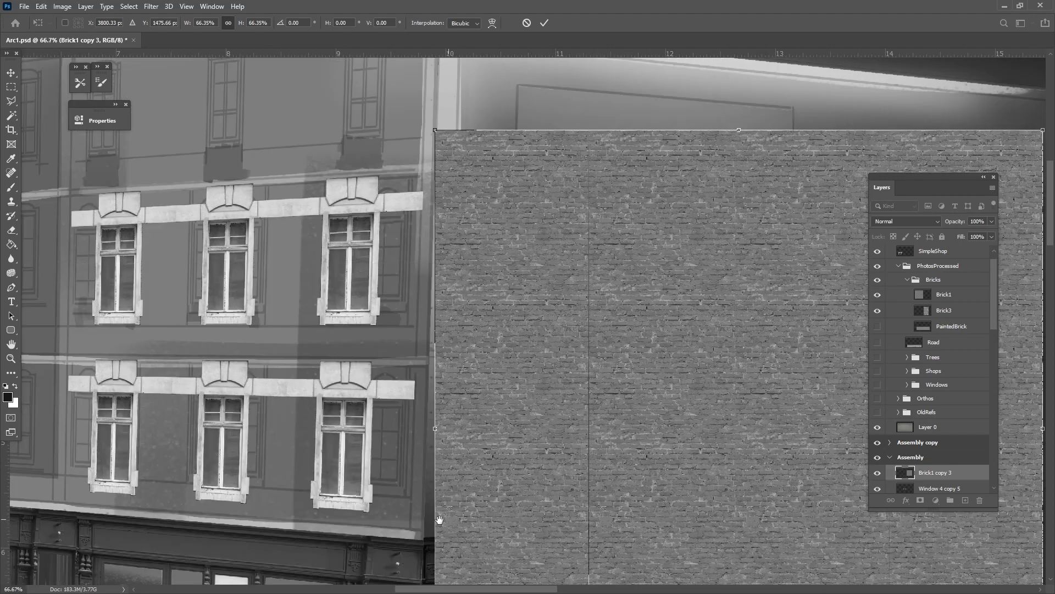
{"action": "left_click_drag", "start_coordinate": [322, 509], "coordinate": [338, 353]}
{"action": "left_click_drag", "start_coordinate": [493, 407], "coordinate": [484, 405]}
{"action": "left_click_drag", "start_coordinate": [537, 449], "coordinate": [320, 410]}
Step: Try the brick texture at about 28% and about 83% scale against the building's corner
{"action": "left_click_drag", "start_coordinate": [834, 530], "coordinate": [428, 231]}
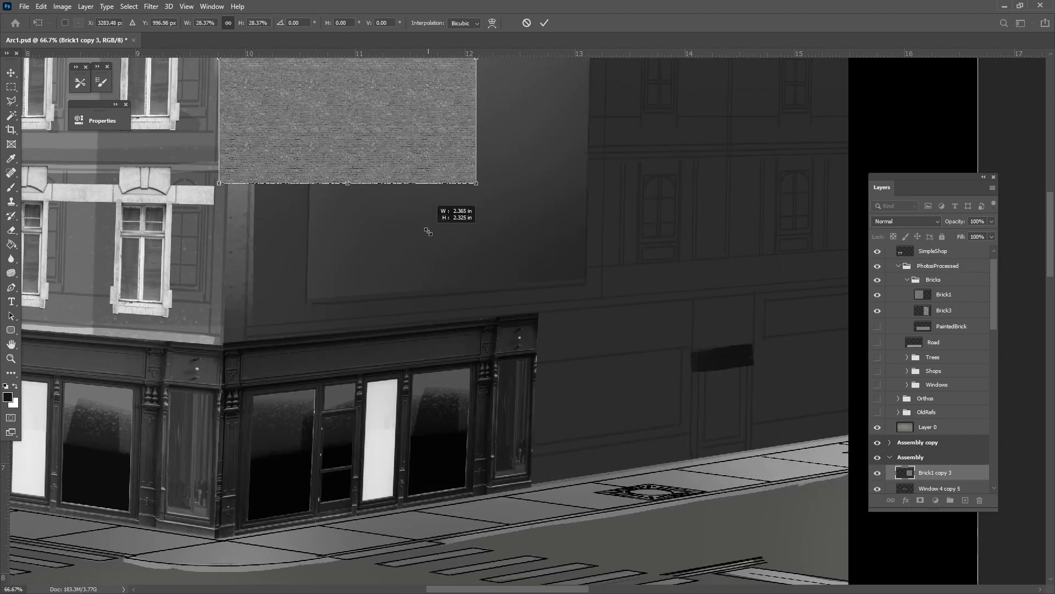
{"action": "left_click_drag", "start_coordinate": [343, 119], "coordinate": [342, 470]}
{"action": "left_click_drag", "start_coordinate": [365, 422], "coordinate": [387, 457]}
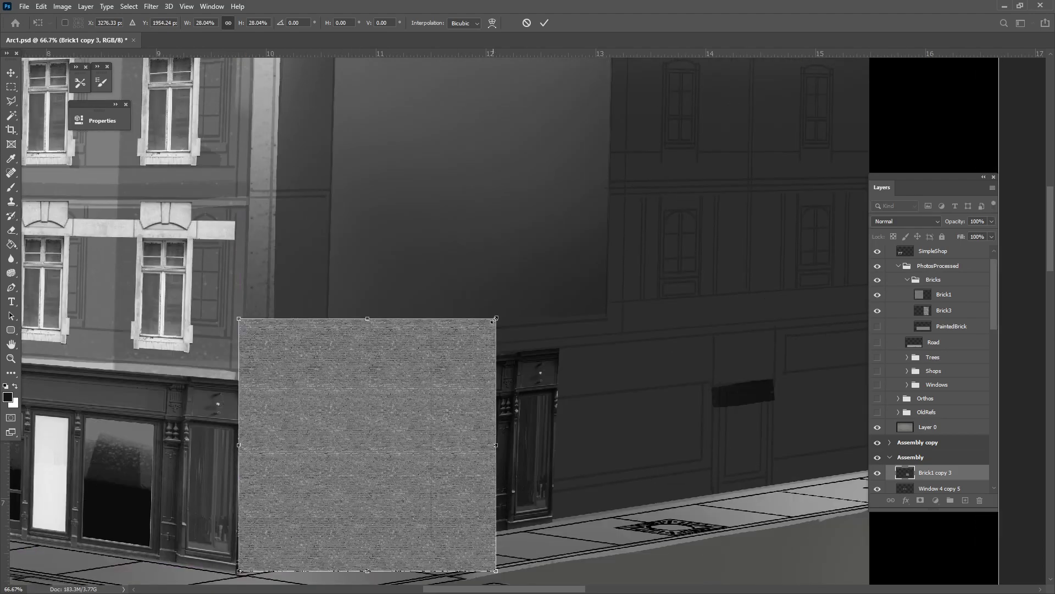
{"action": "left_click_drag", "start_coordinate": [493, 320], "coordinate": [1021, 28]}
{"action": "left_click_drag", "start_coordinate": [453, 423], "coordinate": [607, 170]}
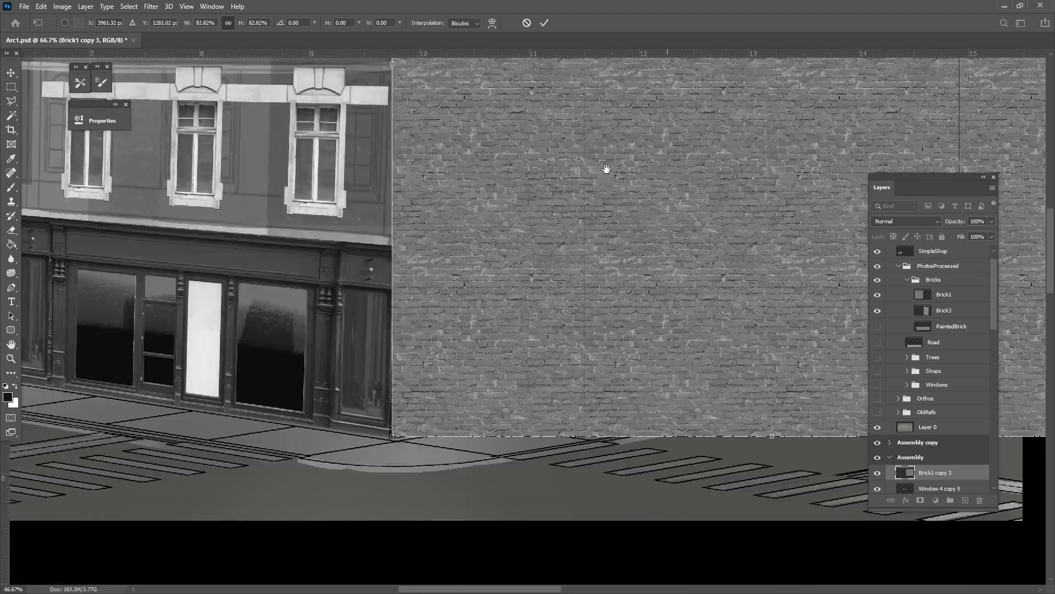
{"action": "left_click_drag", "start_coordinate": [580, 203], "coordinate": [290, 248]}
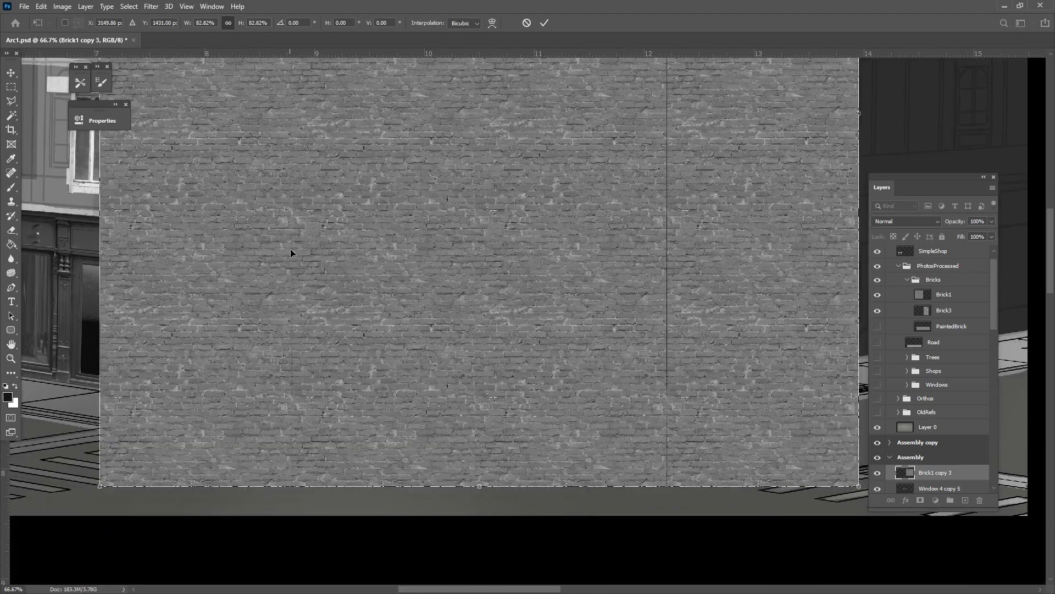
Step: Scale the brick texture to about 62% and align its lower corner with the base of the building's corner
{"action": "left_click_drag", "start_coordinate": [858, 485], "coordinate": [476, 188]}
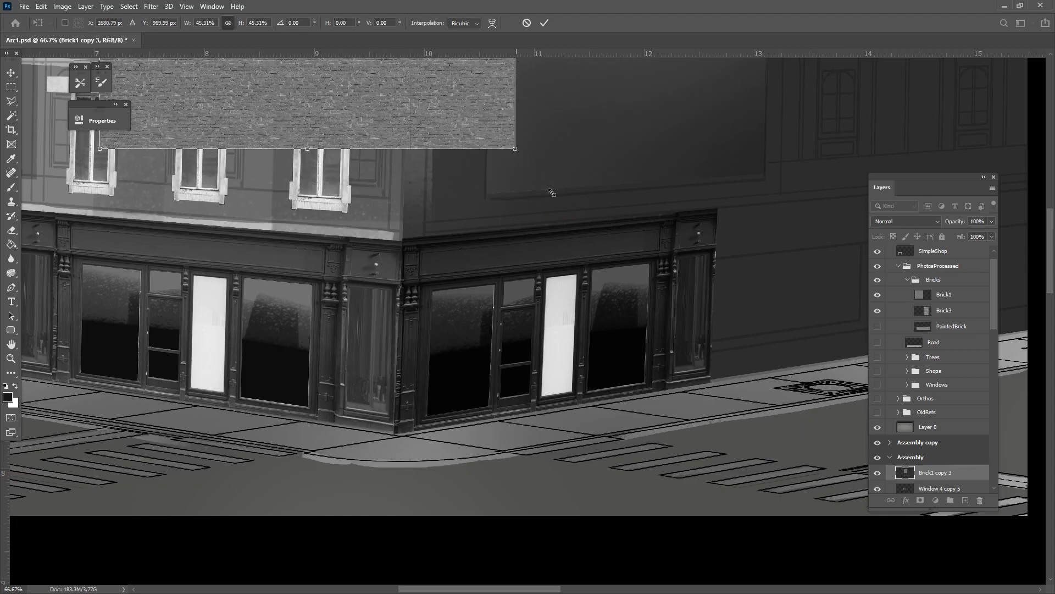
{"action": "left_click_drag", "start_coordinate": [552, 192], "coordinate": [650, 323]}
{"action": "left_click_drag", "start_coordinate": [344, 215], "coordinate": [618, 326]}
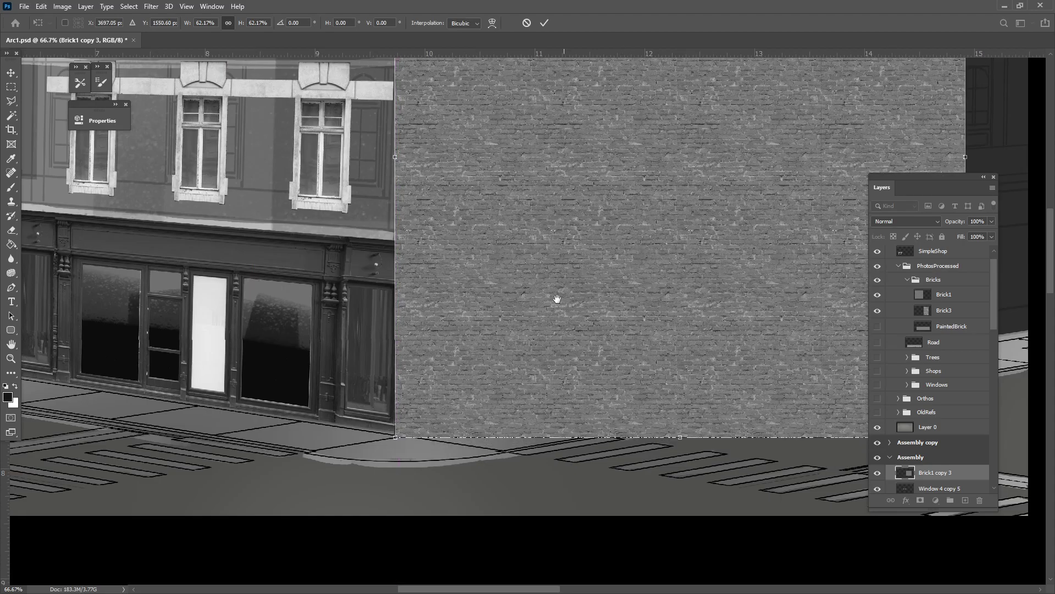
Step: Scale the brick texture to about 59% and move it so its near edge sits along the building's corner above the shopfront windows
{"action": "left_click_drag", "start_coordinate": [554, 299], "coordinate": [511, 483]}
{"action": "left_click_drag", "start_coordinate": [623, 456], "coordinate": [492, 300]}
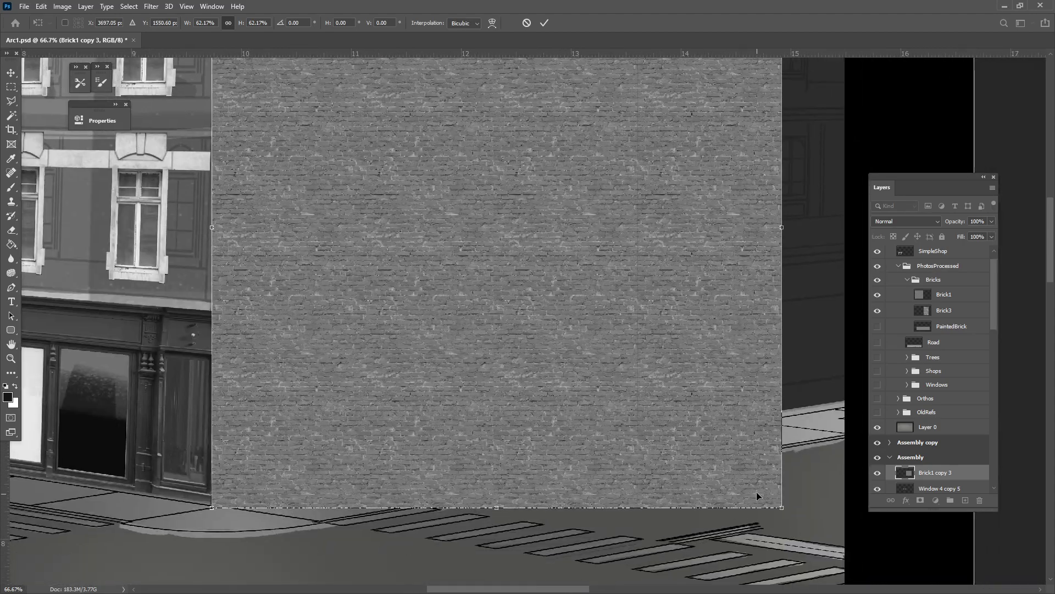
{"action": "left_click_drag", "start_coordinate": [783, 508], "coordinate": [757, 484]}
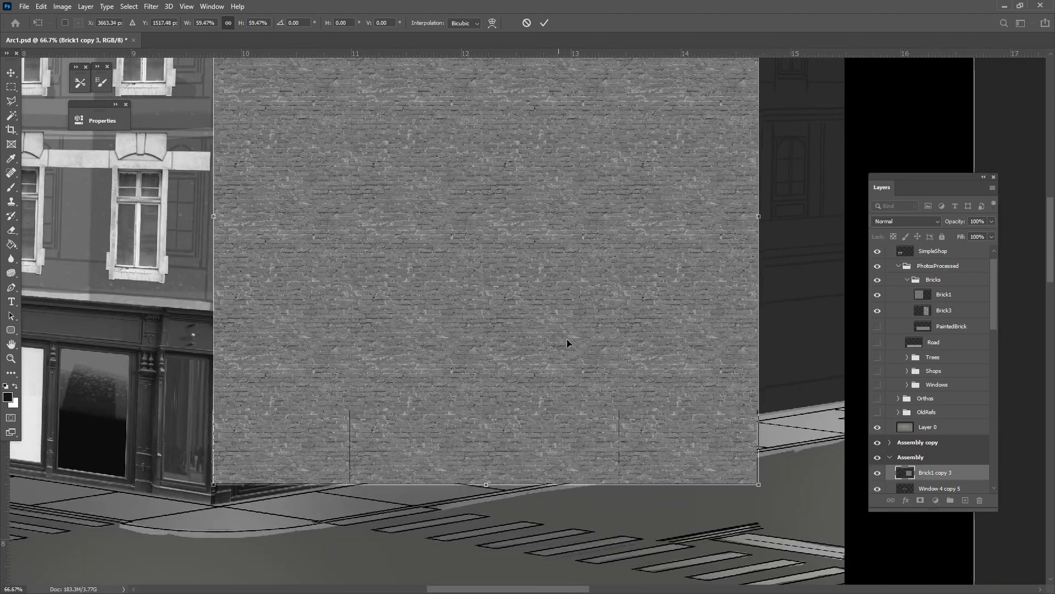
{"action": "left_click_drag", "start_coordinate": [556, 324], "coordinate": [559, 337]}
{"action": "left_click_drag", "start_coordinate": [427, 239], "coordinate": [432, 427]}
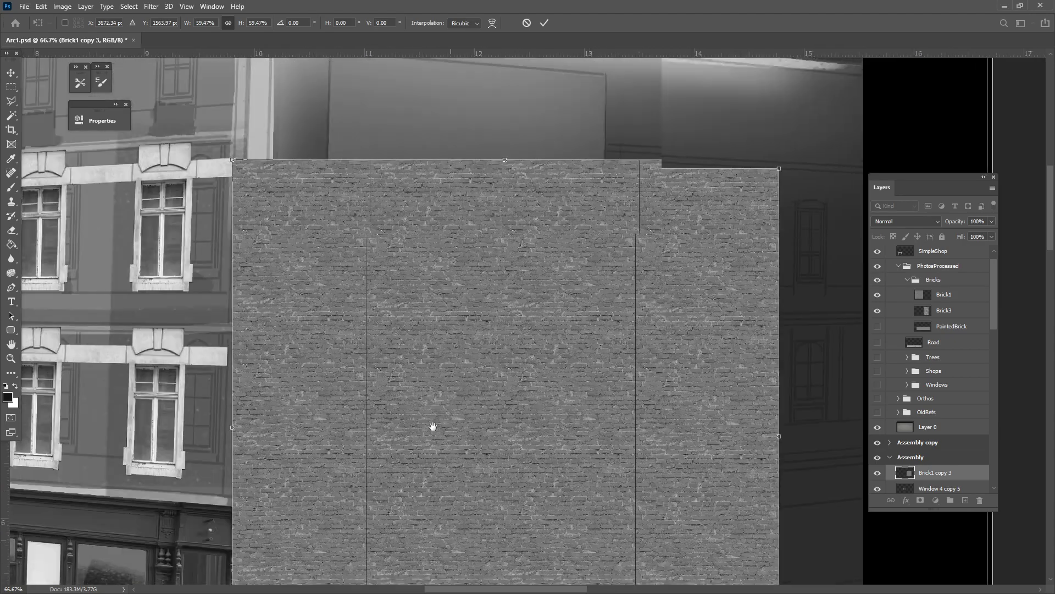
{"action": "left_click_drag", "start_coordinate": [420, 334], "coordinate": [453, 396]}
{"action": "left_click_drag", "start_coordinate": [401, 424], "coordinate": [440, 269]}
{"action": "left_click_drag", "start_coordinate": [444, 416], "coordinate": [467, 233]}
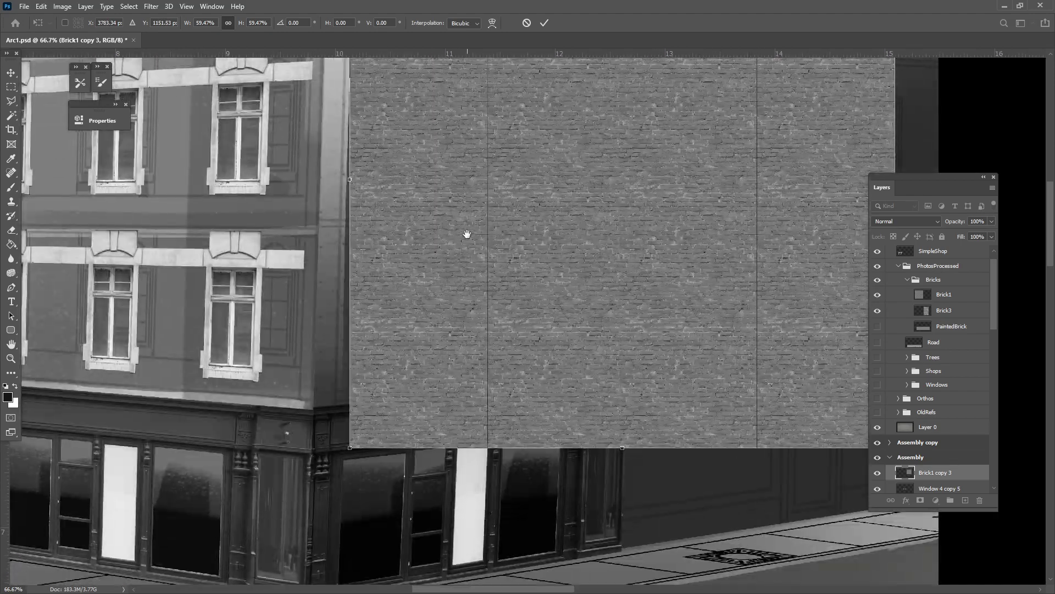
Step: Switch the brick texture's transform to Distort and set its blend mode to Overlay
{"action": "left_click", "coordinate": [42, 6]}
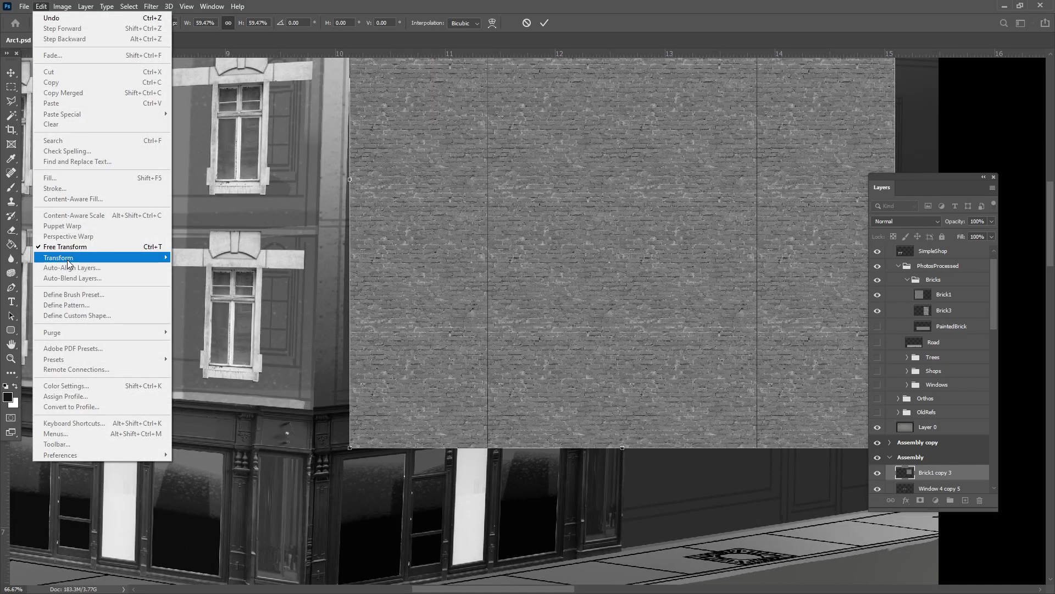
{"action": "mouse_move", "coordinate": [64, 258]}
{"action": "left_click", "coordinate": [192, 305]}
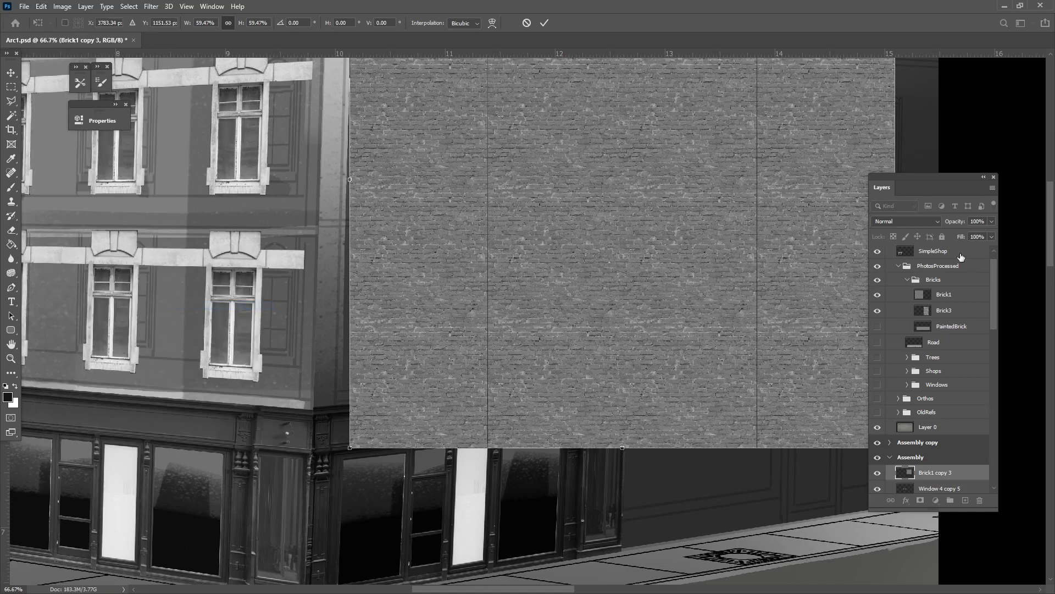
{"action": "left_click", "coordinate": [907, 221]}
{"action": "left_click", "coordinate": [890, 354]}
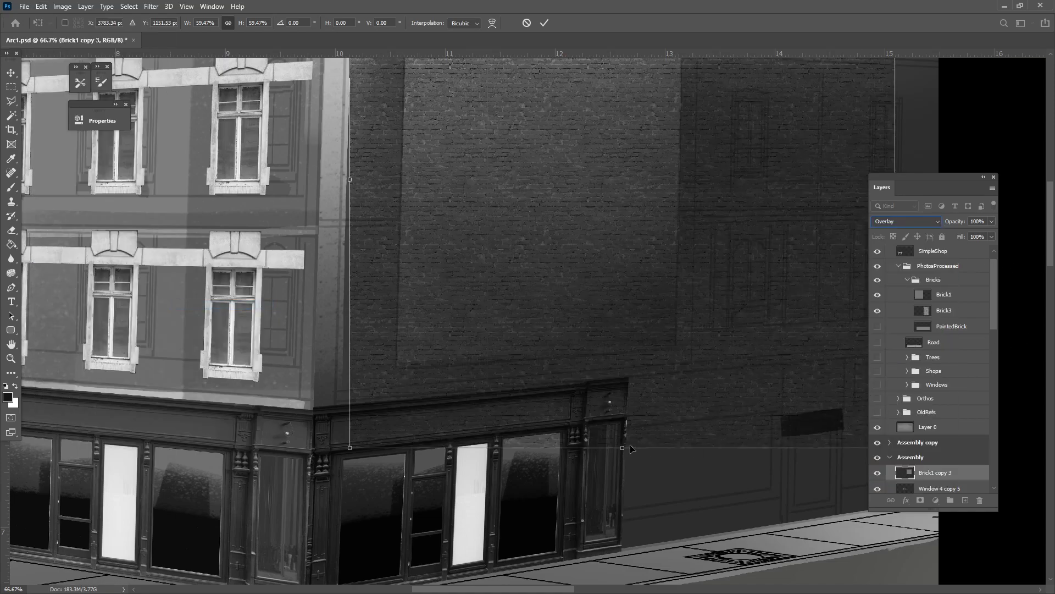
Step: Distort the brick texture's far corners to the end of the side wall, following the roof cornice and the wall's perspective below
{"action": "left_click_drag", "start_coordinate": [612, 446], "coordinate": [164, 470]}
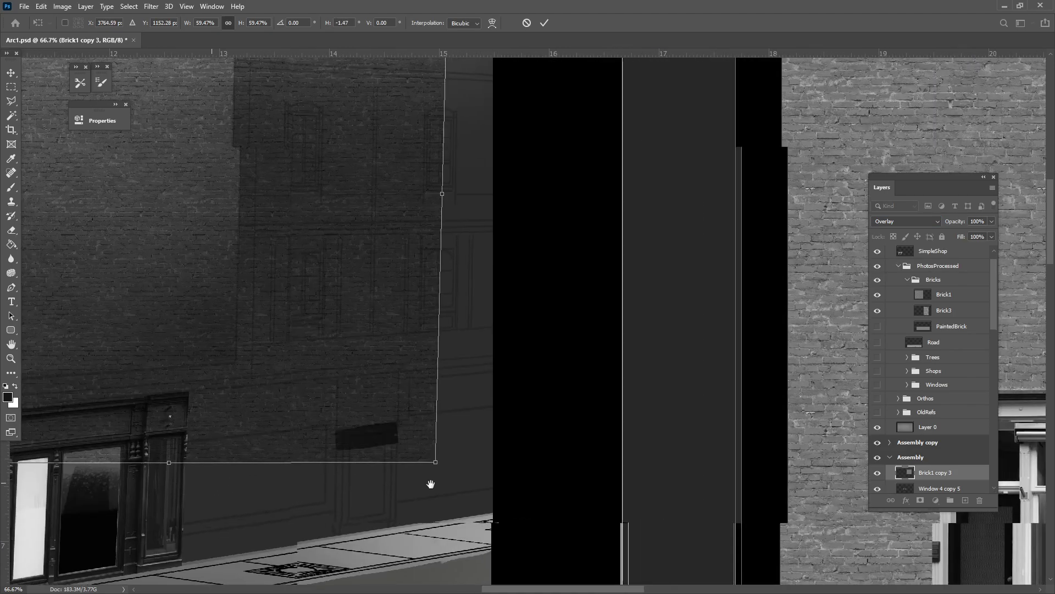
{"action": "left_click_drag", "start_coordinate": [435, 465], "coordinate": [495, 411]}
{"action": "scroll", "coordinate": [502, 440], "scroll_direction": "up", "scroll_amount": 5}
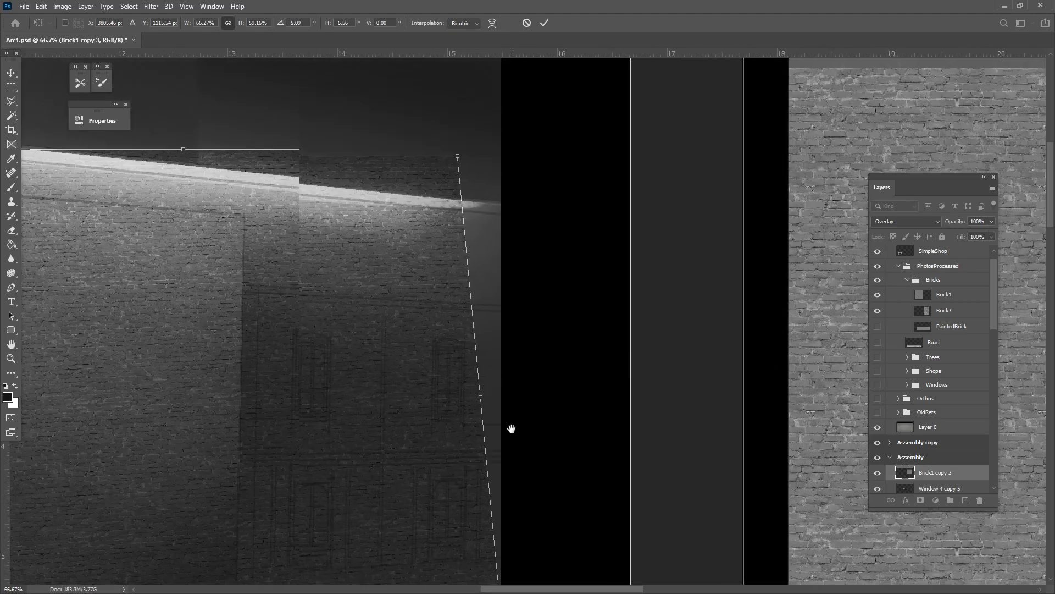
{"action": "left_click_drag", "start_coordinate": [488, 192], "coordinate": [496, 210]}
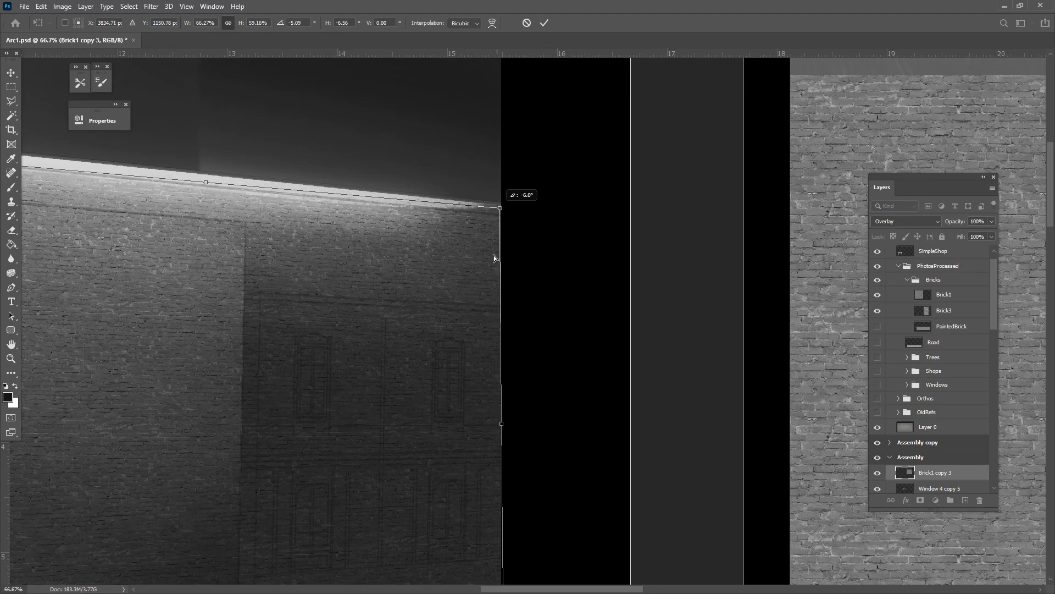
{"action": "scroll", "coordinate": [546, 424], "scroll_direction": "down", "scroll_amount": 3}
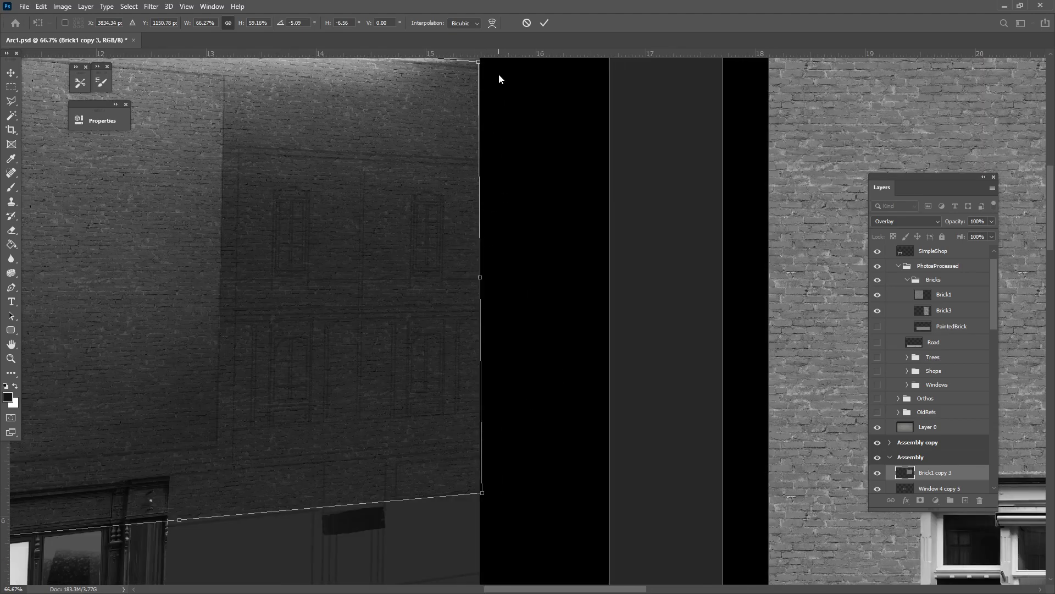
{"action": "scroll", "coordinate": [502, 384], "scroll_direction": "up", "scroll_amount": 3}
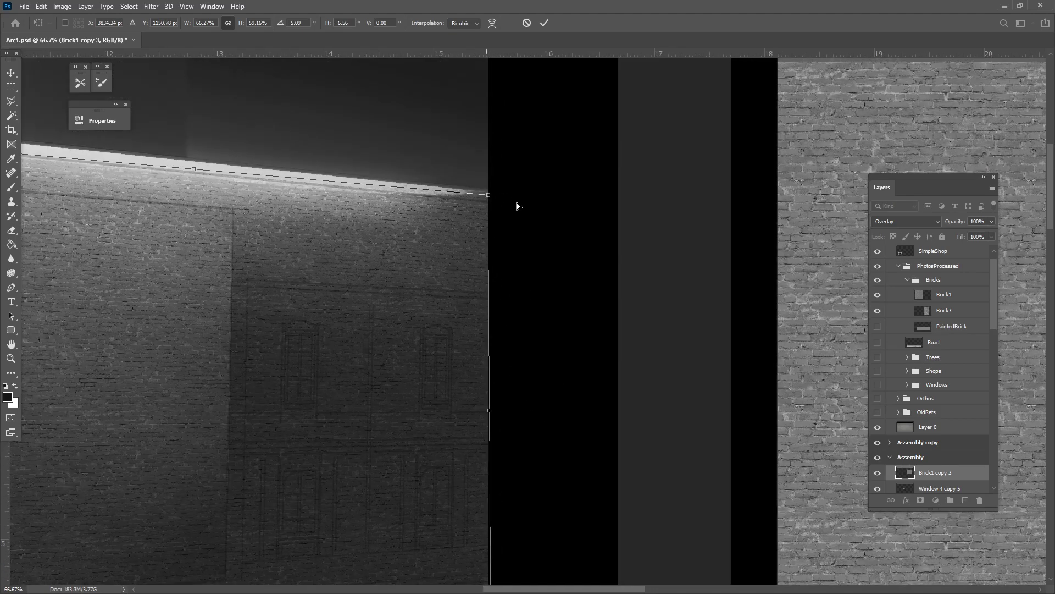
Step: Stretch the brick texture's upper and lower far corners past the picture's edge, keeping both edges in the wall's perspective
{"action": "left_click_drag", "start_coordinate": [488, 194], "coordinate": [514, 204]}
{"action": "left_click_drag", "start_coordinate": [532, 507], "coordinate": [654, 498]}
{"action": "key", "text": "ctrl+plus"}
{"action": "key", "text": "ctrl+plus"}
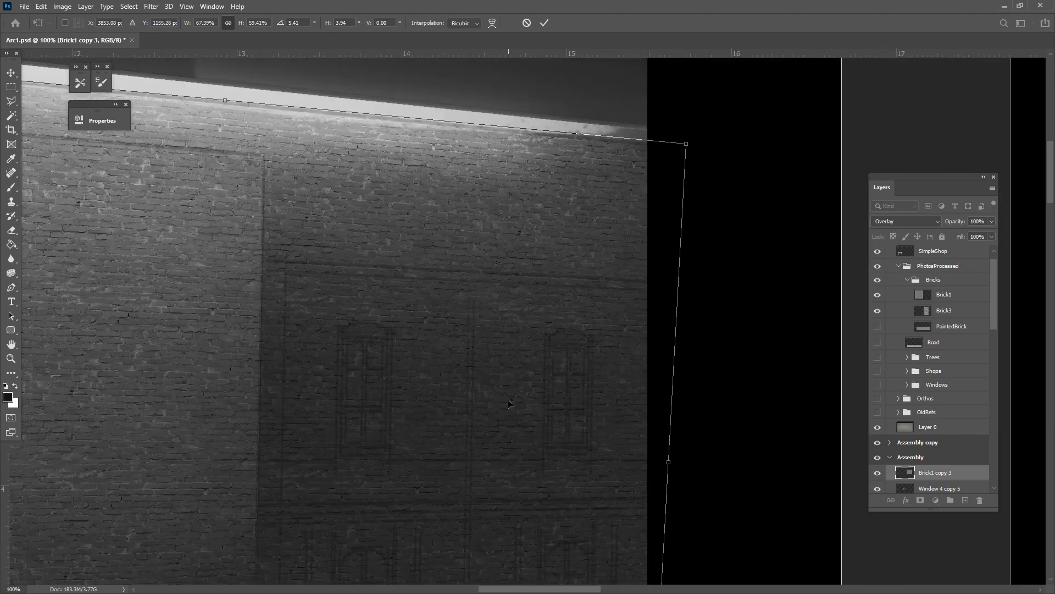
{"action": "left_click_drag", "start_coordinate": [430, 247], "coordinate": [349, 444]}
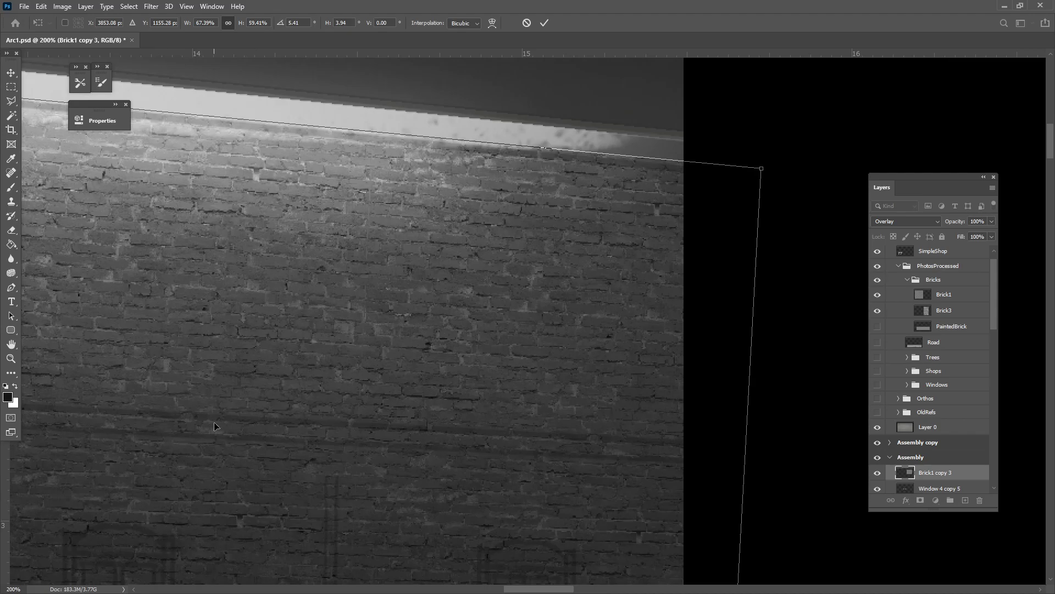
{"action": "left_click_drag", "start_coordinate": [309, 524], "coordinate": [351, 260]}
{"action": "left_click_drag", "start_coordinate": [357, 492], "coordinate": [358, 268]}
{"action": "left_click_drag", "start_coordinate": [502, 526], "coordinate": [329, 165]}
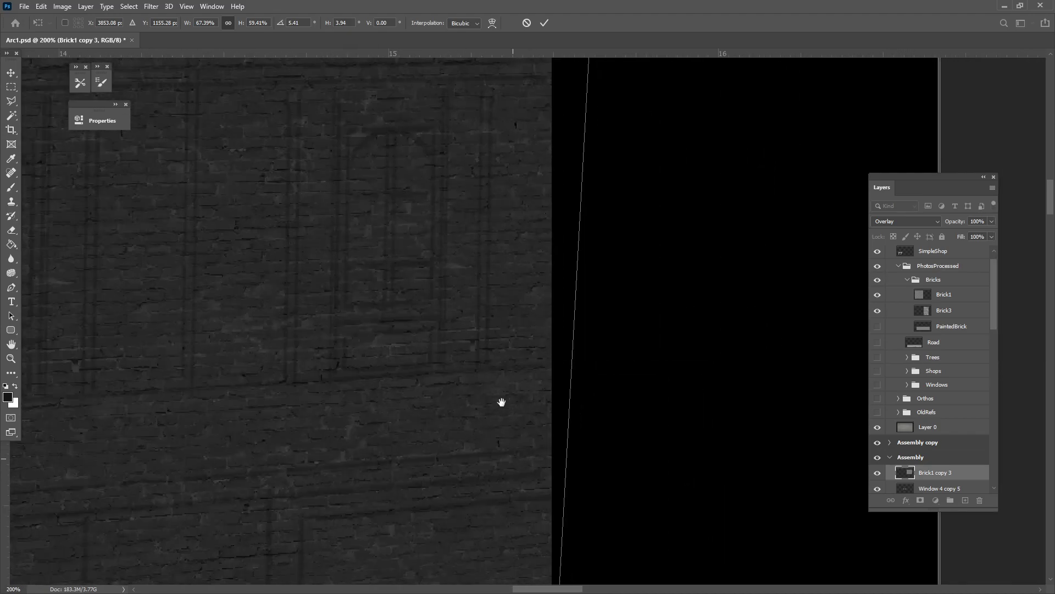
{"action": "left_click_drag", "start_coordinate": [534, 576], "coordinate": [551, 358]}
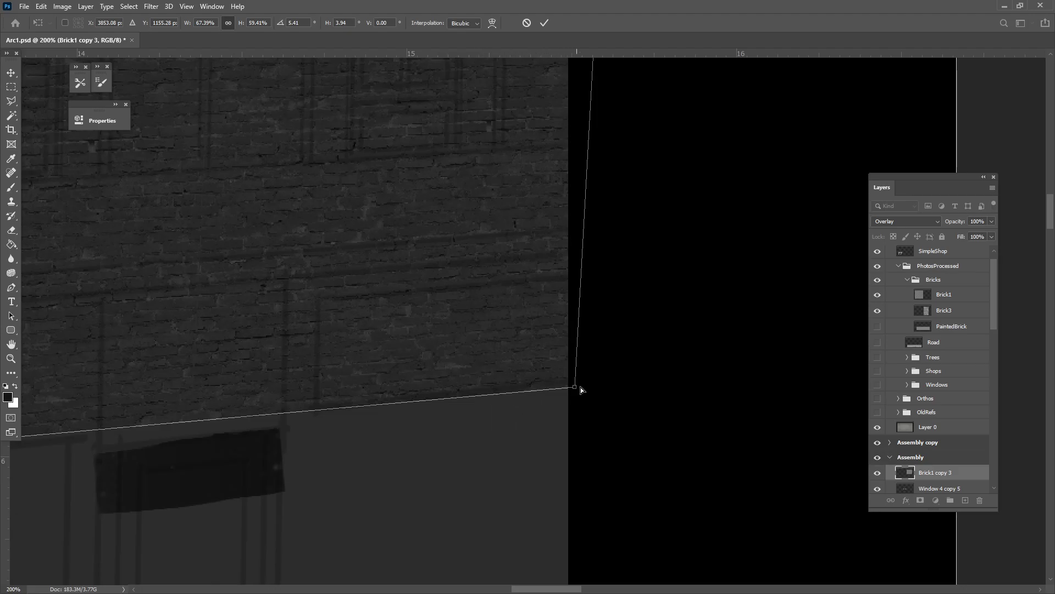
{"action": "left_click_drag", "start_coordinate": [582, 389], "coordinate": [638, 382]}
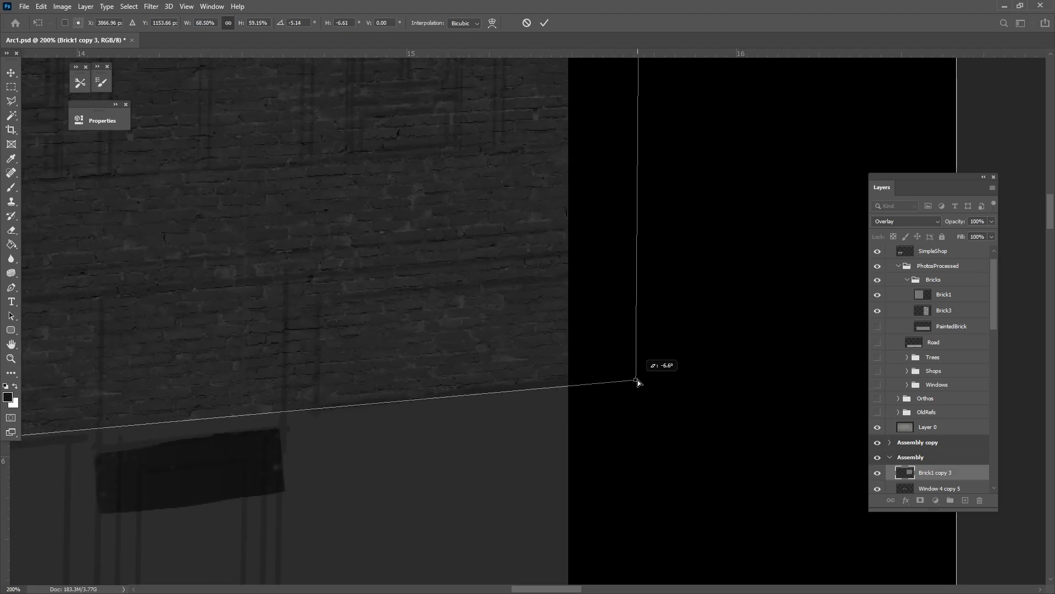
Step: Adjust the brick texture's lower near corner above the corner shopfront and apply the distortion
{"action": "scroll", "coordinate": [217, 457], "scroll_direction": "left", "scroll_amount": 15}
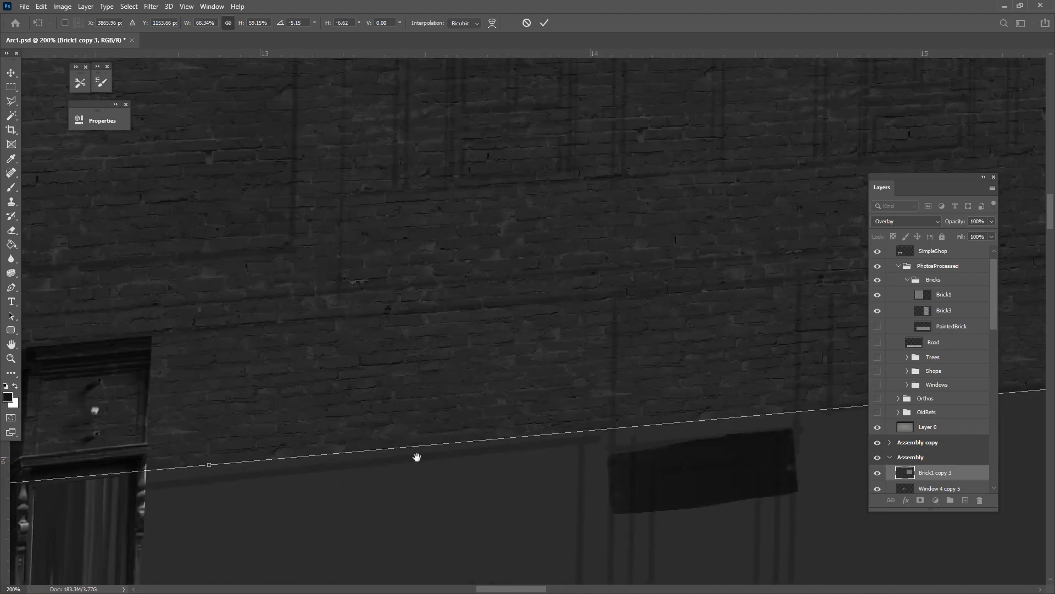
{"action": "scroll", "coordinate": [345, 454], "scroll_direction": "left", "scroll_amount": 3}
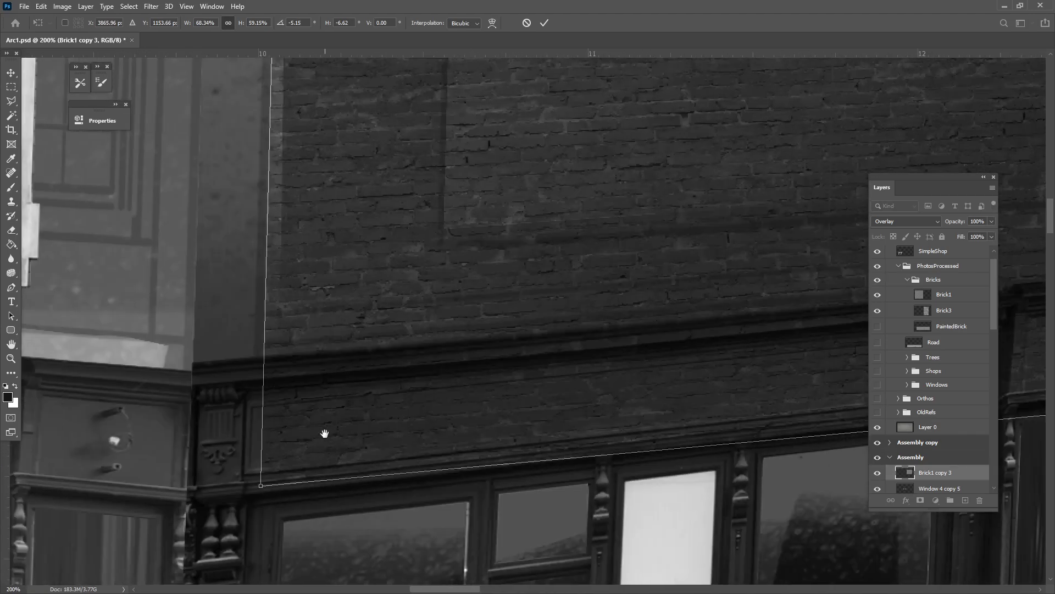
{"action": "left_click_drag", "start_coordinate": [244, 482], "coordinate": [252, 482]}
{"action": "key", "text": "Return"}
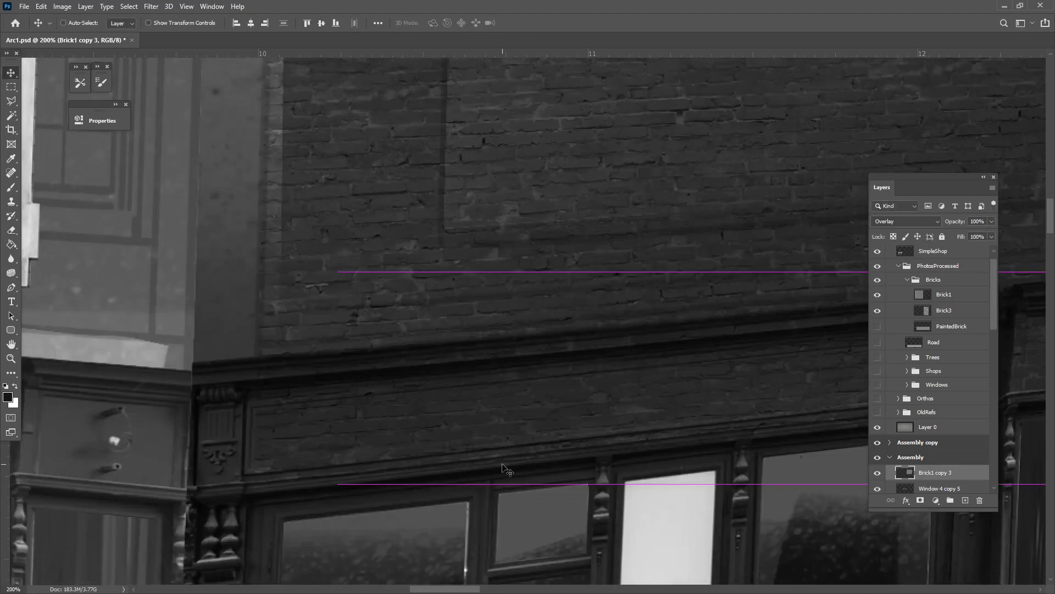
Step: Examine how the overlaid brick texture sits on the whole side wall of the building
{"action": "key", "text": "ctrl+minus"}
{"action": "key", "text": "ctrl+minus"}
{"action": "key", "text": "ctrl+minus"}
{"action": "left_click_drag", "start_coordinate": [689, 340], "coordinate": [573, 361]}
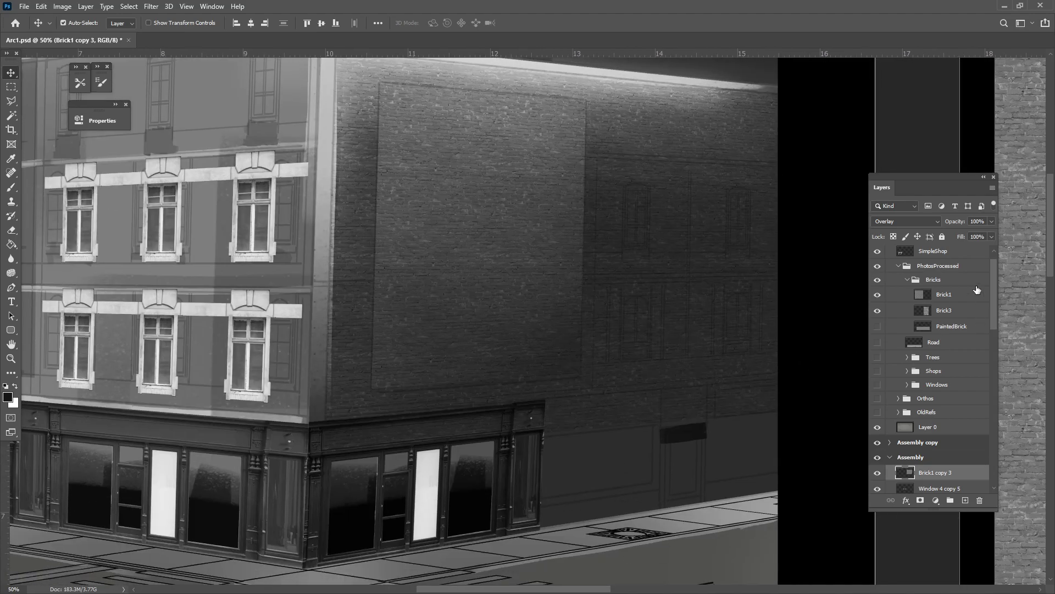
{"action": "left_click", "coordinate": [924, 223]}
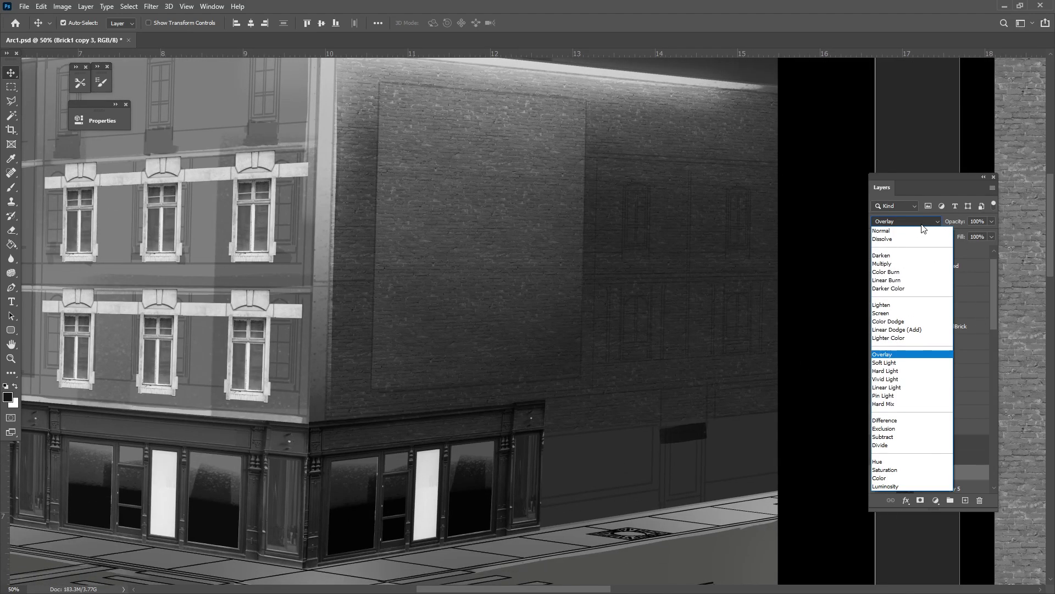
{"action": "left_click", "coordinate": [536, 222]}
{"action": "left_click_drag", "start_coordinate": [591, 247], "coordinate": [544, 376]}
{"action": "left_click_drag", "start_coordinate": [601, 442], "coordinate": [560, 406]}
Step: Place another copy of the Brick1 texture from the Forge artboard over the building's front facade in the assembly scene
{"action": "left_click_drag", "start_coordinate": [523, 369], "coordinate": [289, 305]}
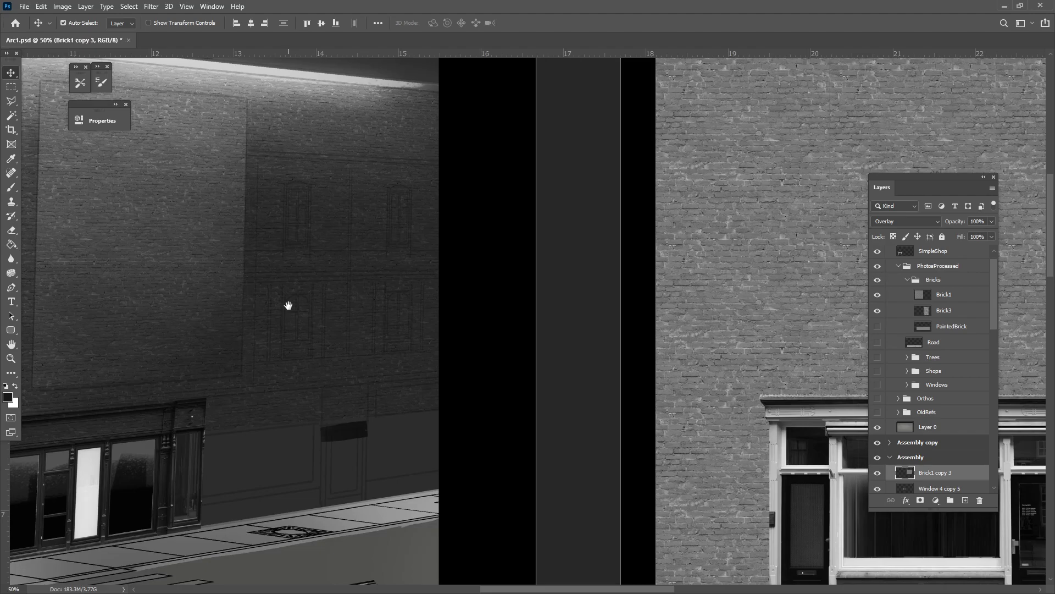
{"action": "left_click_drag", "start_coordinate": [715, 264], "coordinate": [116, 364]}
{"action": "left_click_drag", "start_coordinate": [178, 431], "coordinate": [459, 373]}
{"action": "scroll", "coordinate": [500, 394], "scroll_direction": "down", "scroll_amount": 3}
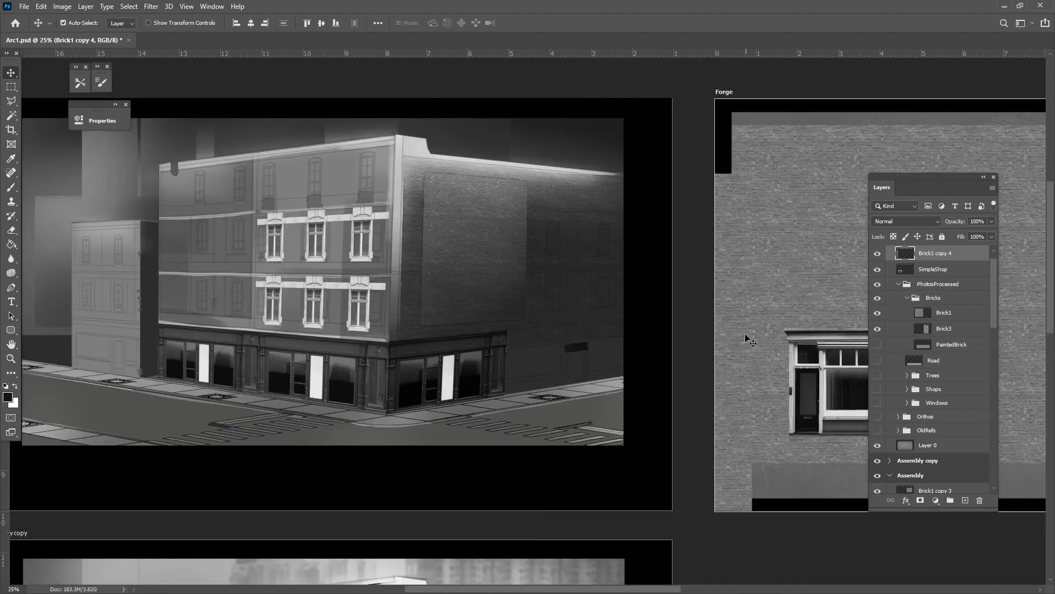
{"action": "left_click_drag", "start_coordinate": [671, 273], "coordinate": [224, 260]}
{"action": "left_click_drag", "start_coordinate": [378, 294], "coordinate": [462, 378]}
{"action": "scroll", "coordinate": [478, 379], "scroll_direction": "up", "scroll_amount": 1}
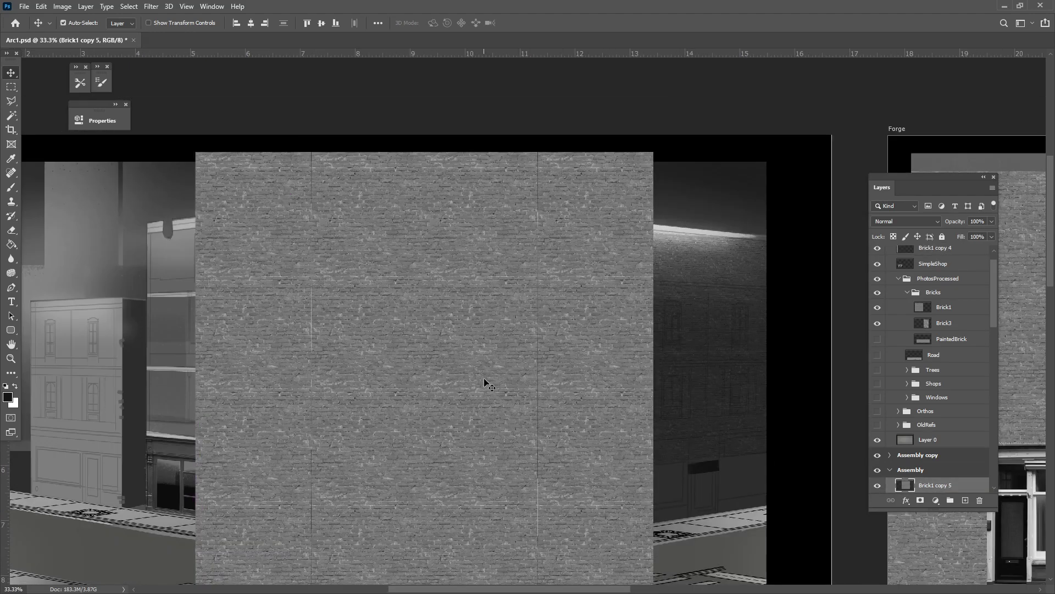
Step: Scale the new brick copy to about 70% and align its edge with the building's corner beside the side wall bricks
{"action": "key", "text": "ctrl+t"}
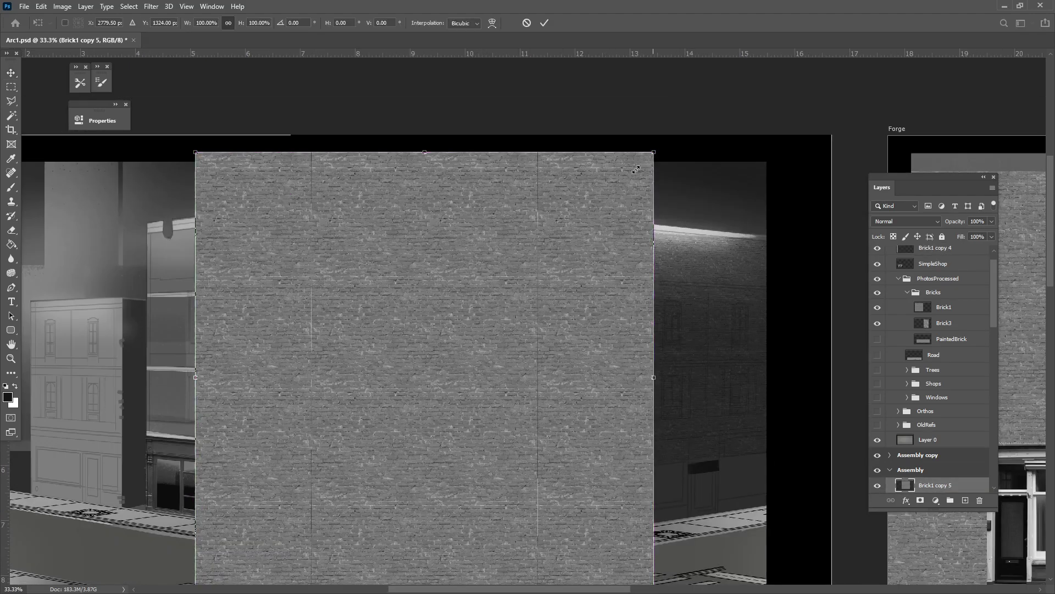
{"action": "left_click_drag", "start_coordinate": [636, 169], "coordinate": [488, 301]}
{"action": "left_click_drag", "start_coordinate": [470, 401], "coordinate": [421, 311]}
{"action": "scroll", "coordinate": [428, 331], "scroll_direction": "up", "scroll_amount": 1}
{"action": "left_click_drag", "start_coordinate": [364, 266], "coordinate": [373, 381]}
{"action": "left_click_drag", "start_coordinate": [369, 327], "coordinate": [387, 374]}
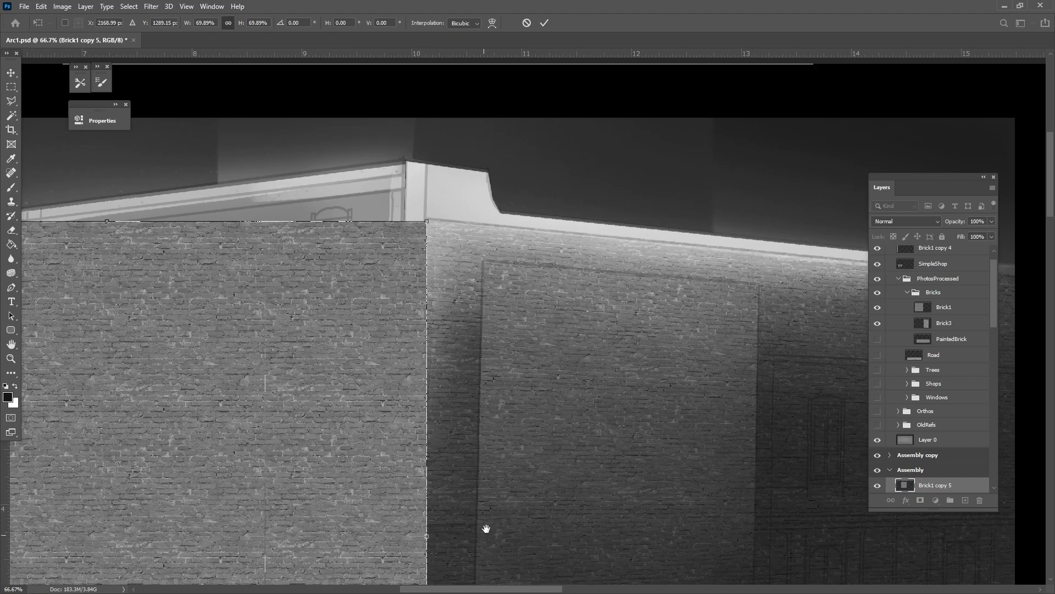
{"action": "left_click_drag", "start_coordinate": [485, 528], "coordinate": [459, 524]}
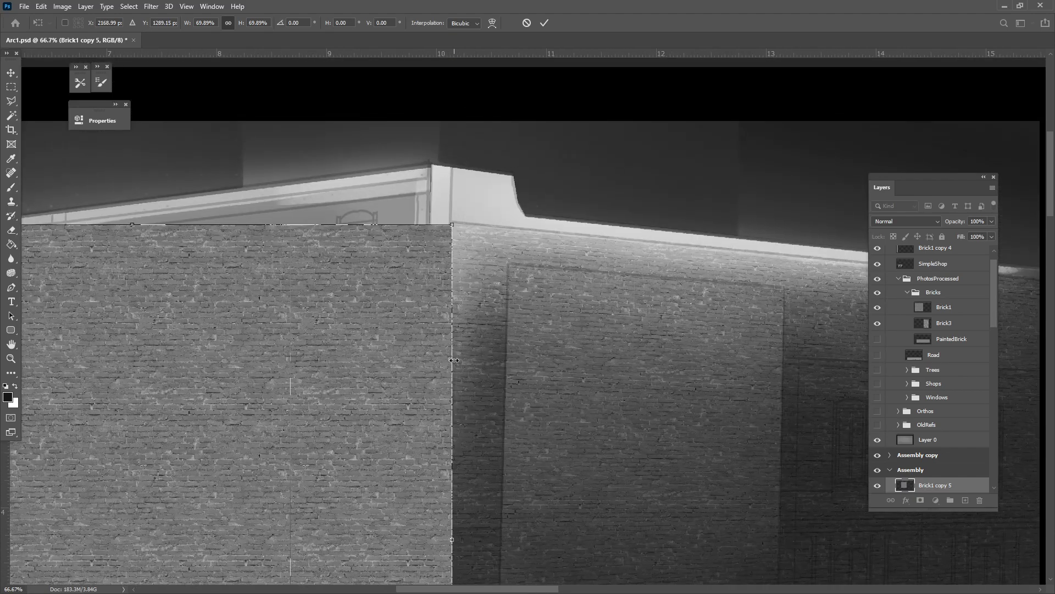
Step: Compare the brick sizes at the corner and move the copy up so its upper corner meets the front facade's roof trim
{"action": "key", "text": "ctrl+plus"}
{"action": "key", "text": "ctrl+plus"}
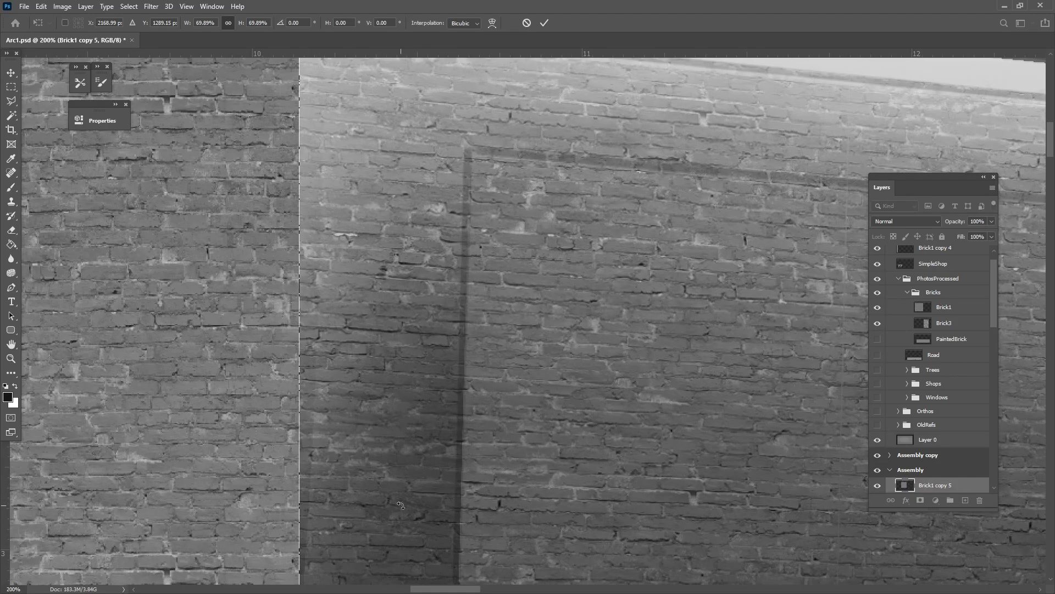
{"action": "key", "text": "ctrl+minus"}
{"action": "key", "text": "ctrl+minus"}
{"action": "key", "text": "ctrl+minus"}
{"action": "left_click_drag", "start_coordinate": [374, 499], "coordinate": [510, 331]}
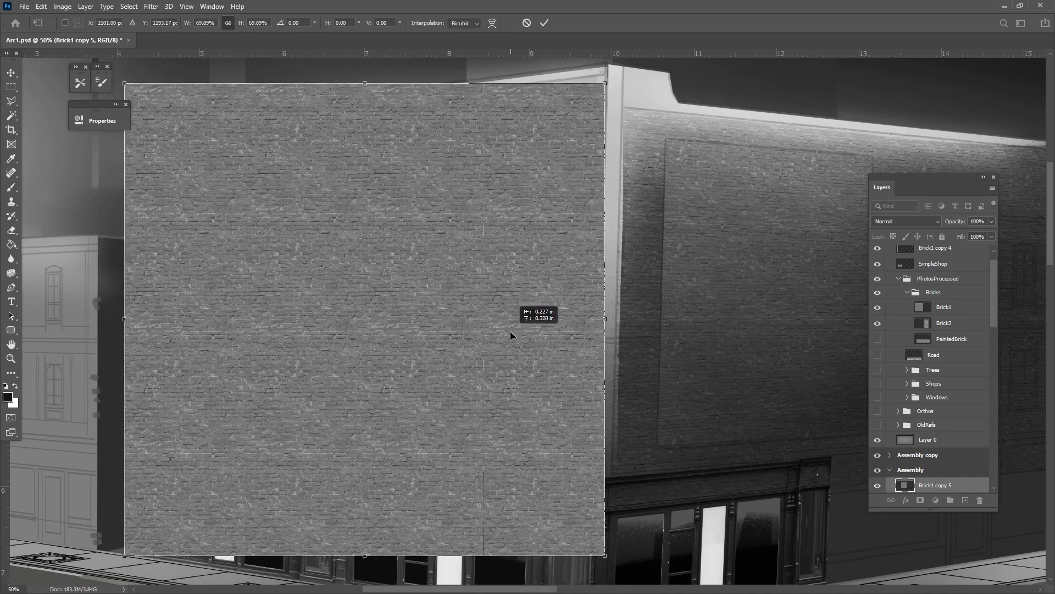
Step: Switch the front facade brick copy's transform to Distort and set its blend mode to Overlay
{"action": "left_click", "coordinate": [41, 7]}
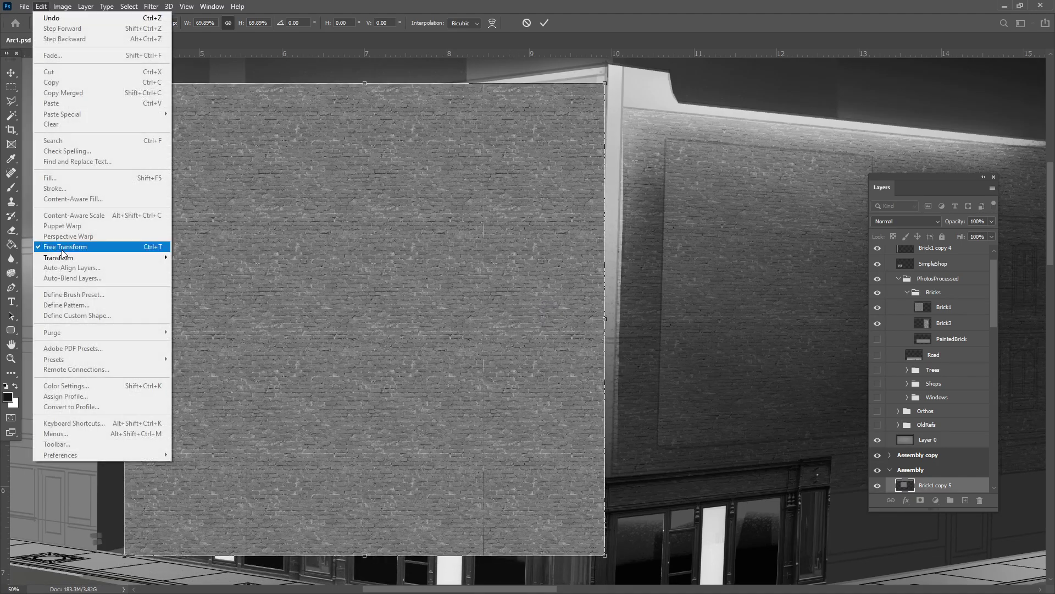
{"action": "mouse_move", "coordinate": [70, 259]}
{"action": "left_click", "coordinate": [191, 297]}
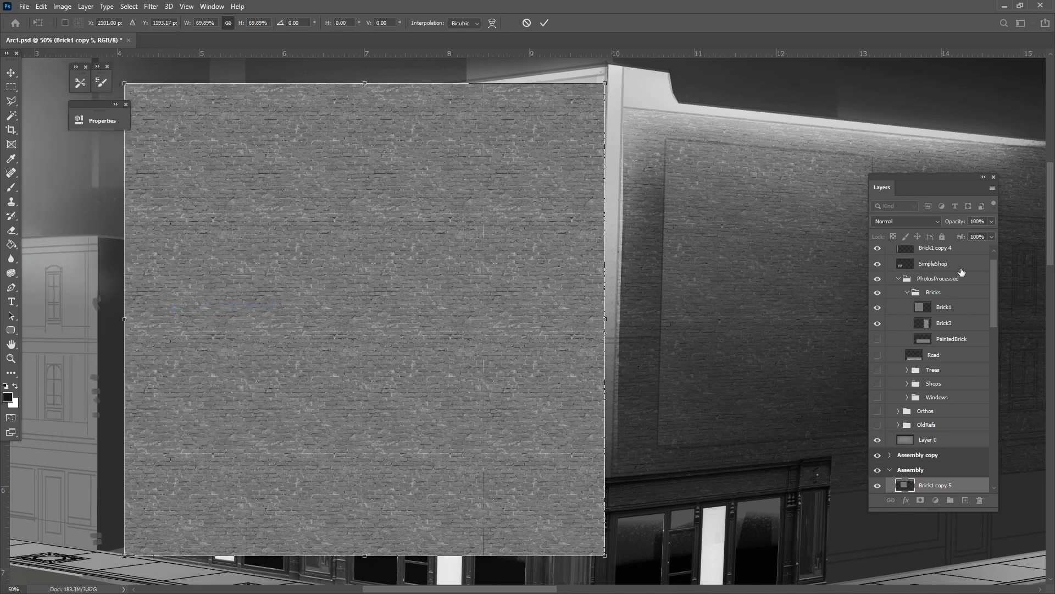
{"action": "left_click", "coordinate": [907, 221]}
{"action": "left_click", "coordinate": [905, 355]}
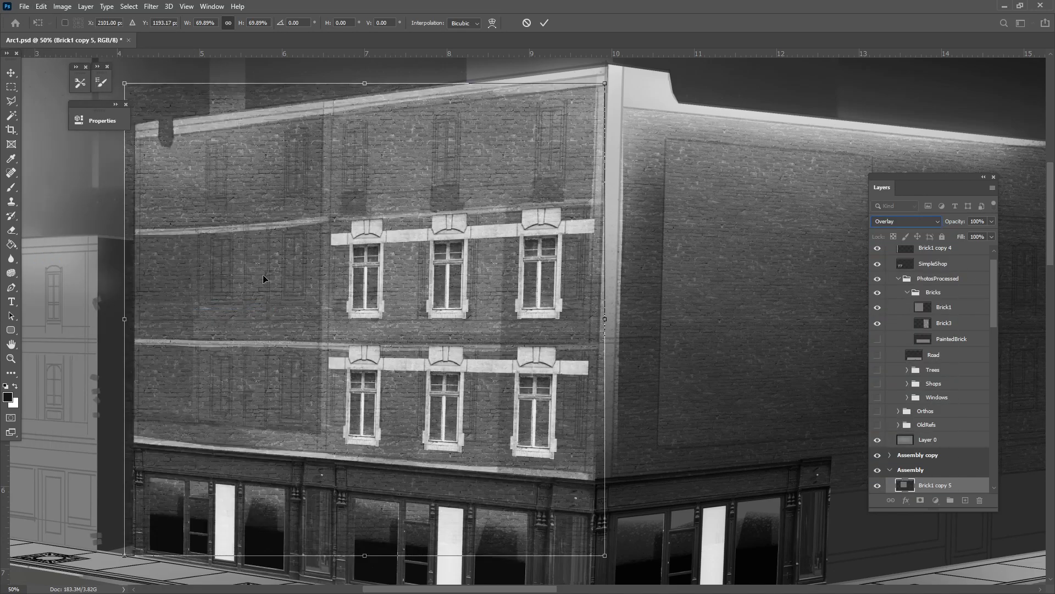
Step: Distort the brick copy's corners to fit the front facade between roof trim and shopfront ledge, inset from the corner pillar, and apply it
{"action": "left_click_drag", "start_coordinate": [126, 84], "coordinate": [138, 136]}
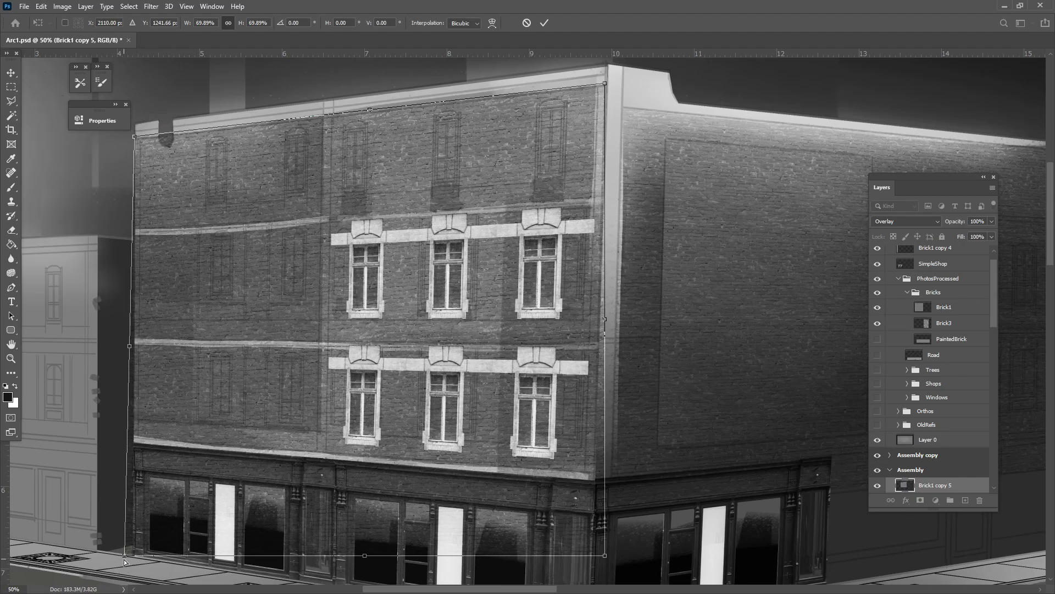
{"action": "left_click_drag", "start_coordinate": [124, 559], "coordinate": [142, 450]}
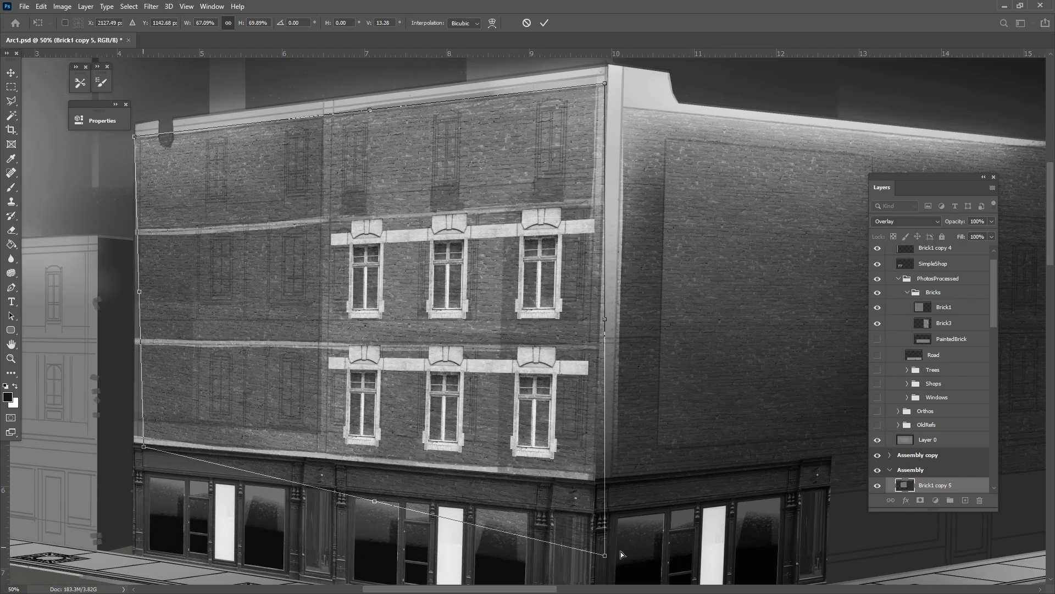
{"action": "left_click_drag", "start_coordinate": [605, 559], "coordinate": [595, 481]}
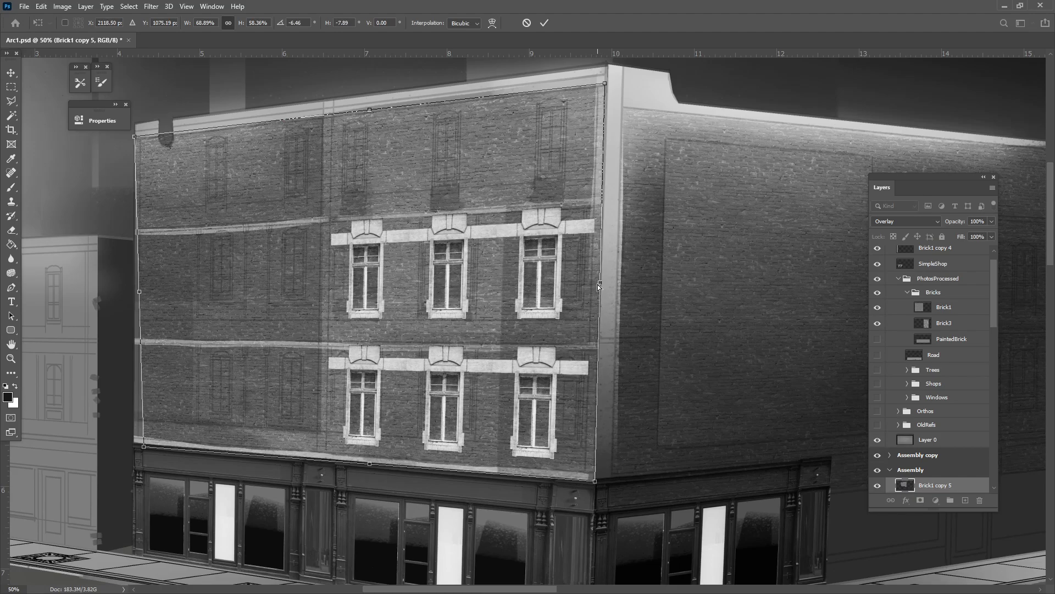
{"action": "left_click_drag", "start_coordinate": [599, 286], "coordinate": [592, 280]}
{"action": "left_click_drag", "start_coordinate": [587, 471], "coordinate": [584, 471]}
{"action": "left_click_drag", "start_coordinate": [144, 447], "coordinate": [142, 433]}
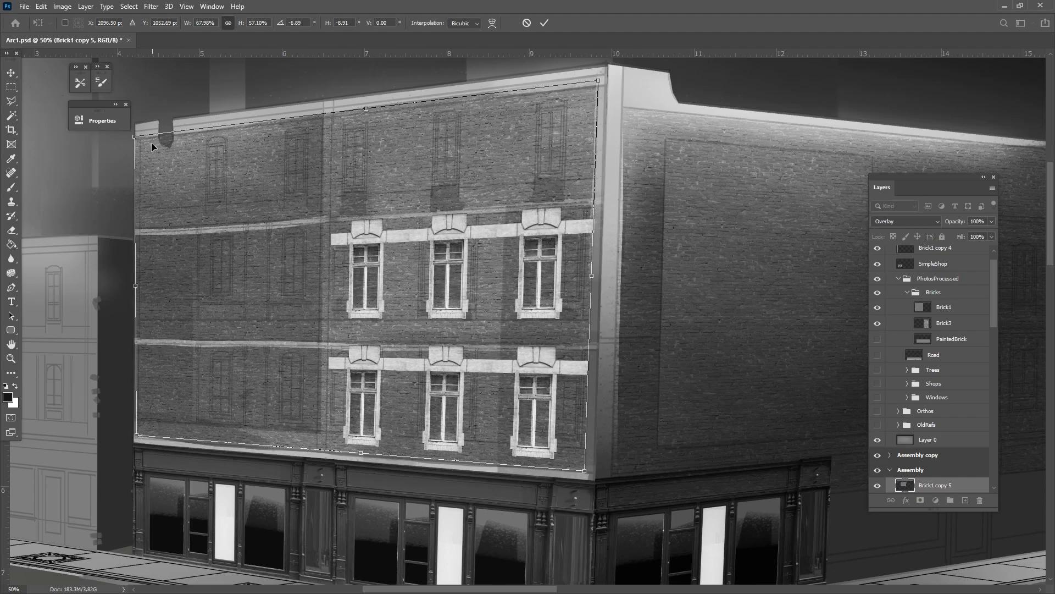
{"action": "left_click_drag", "start_coordinate": [135, 137], "coordinate": [141, 141]}
{"action": "key", "text": "Return"}
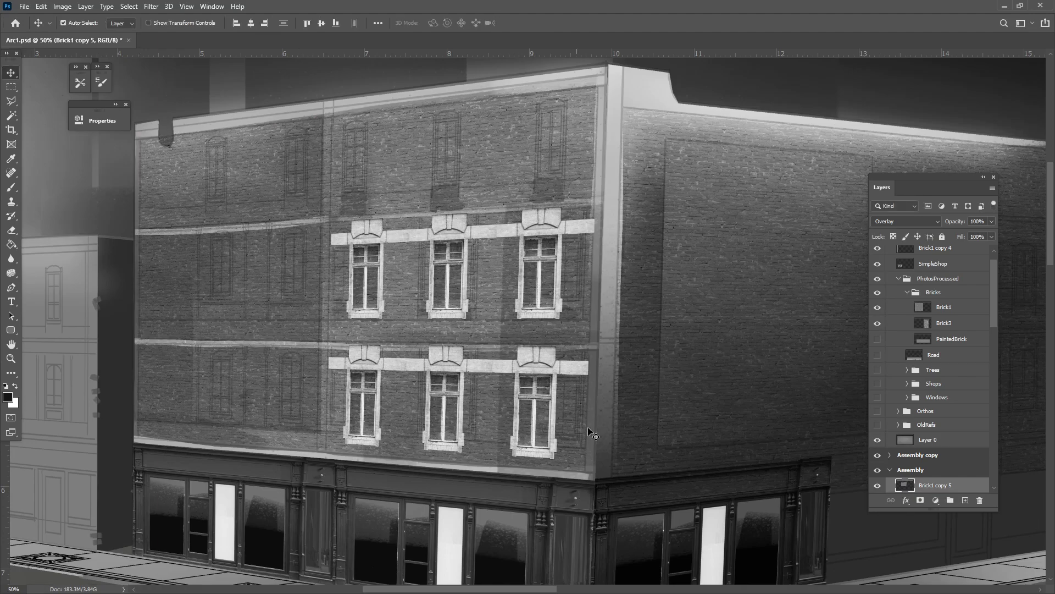
Step: Move the Brick1 copy 5 layer below the NiceShop copy layer in the Assembly artboard so the windows and shopfronts sit above it
{"action": "key", "text": "ctrl+plus"}
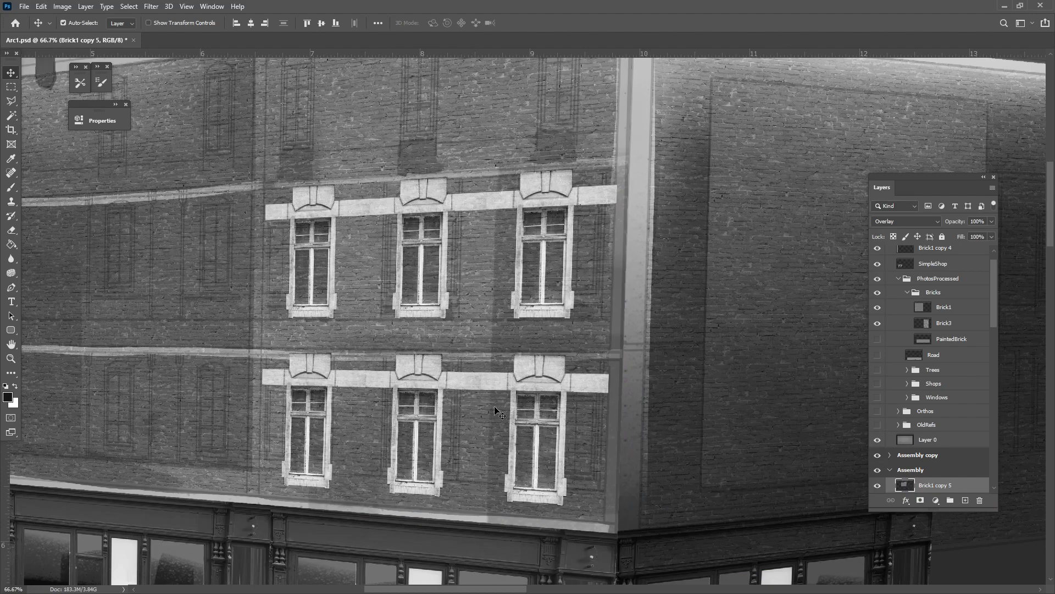
{"action": "left_click_drag", "start_coordinate": [914, 306], "coordinate": [939, 453]}
{"action": "left_click_drag", "start_coordinate": [347, 411], "coordinate": [533, 405]}
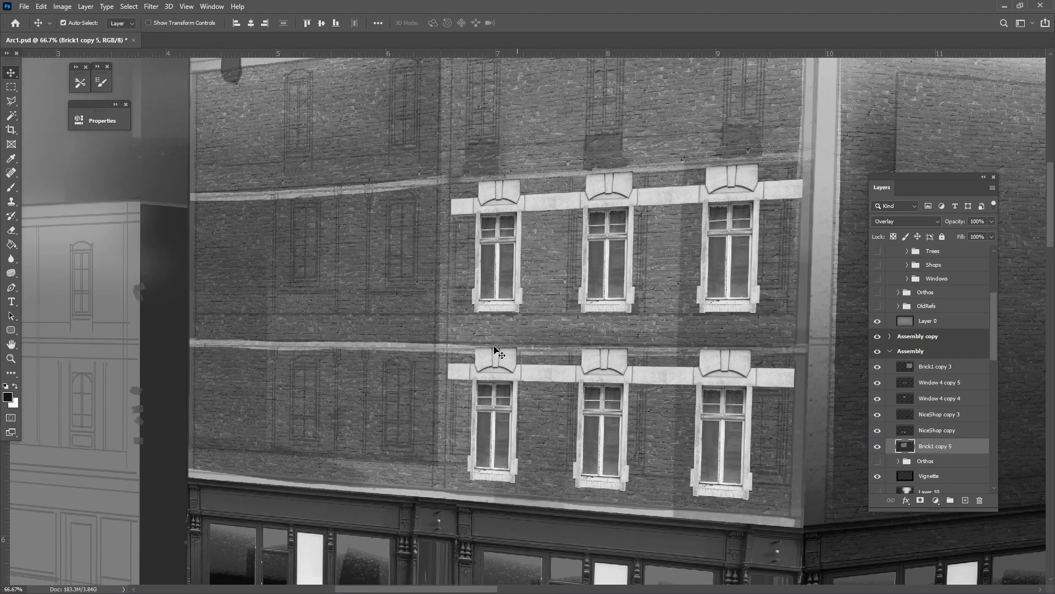
Step: Add a layer mask to Brick1 copy 5 and paint with black to hide the brick texture over the front facade's horizontal ledges
{"action": "left_click_drag", "start_coordinate": [406, 455], "coordinate": [240, 349]}
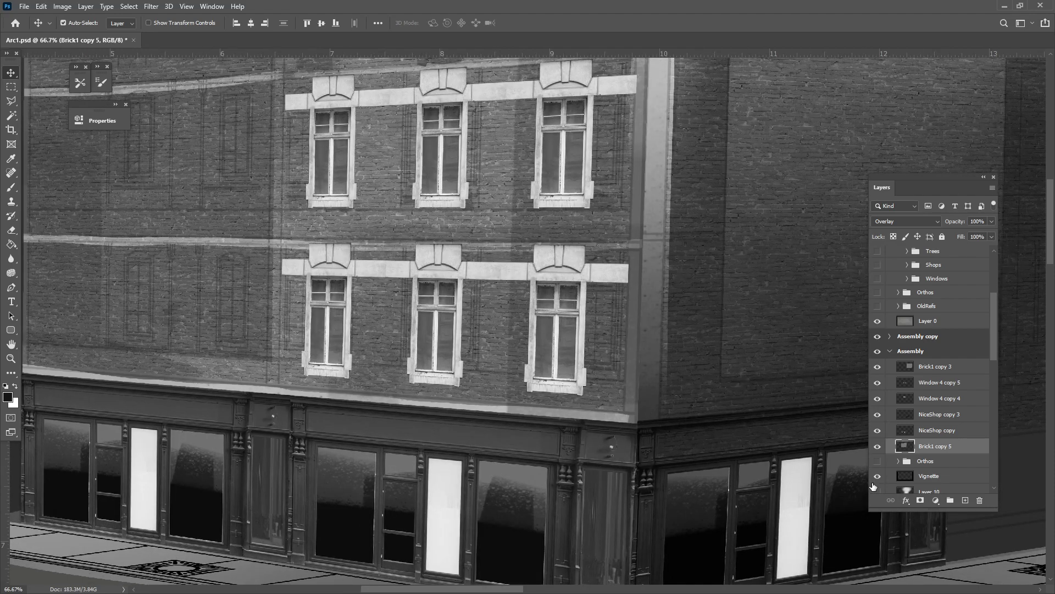
{"action": "left_click", "coordinate": [925, 504]}
{"action": "scroll", "coordinate": [463, 426], "scroll_direction": "left", "scroll_amount": 3}
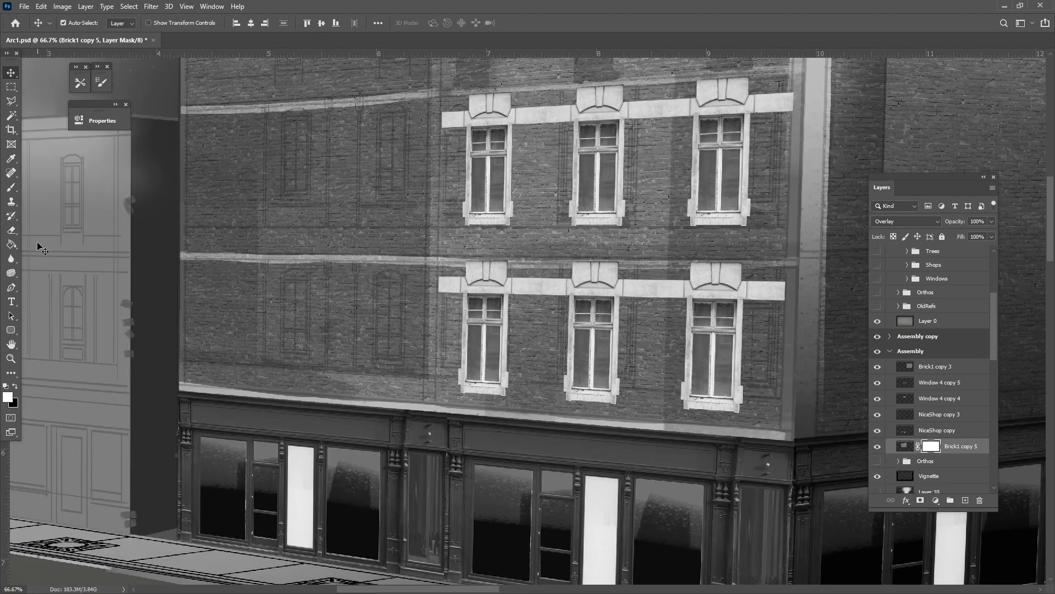
{"action": "left_click", "coordinate": [11, 187]}
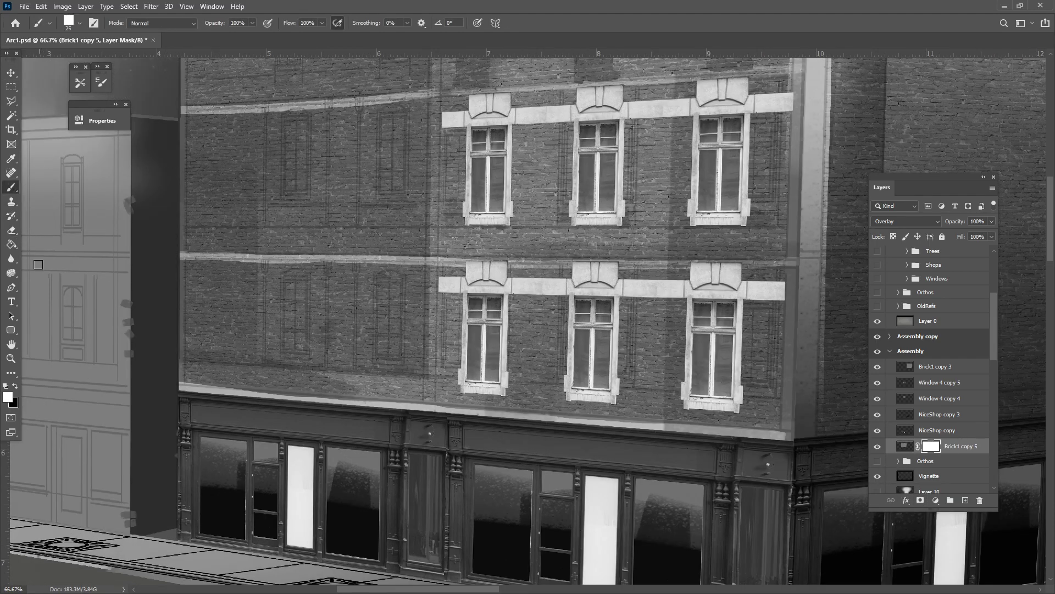
{"action": "left_click", "coordinate": [15, 386]}
{"action": "scroll", "coordinate": [346, 305], "scroll_direction": "up", "scroll_amount": 3}
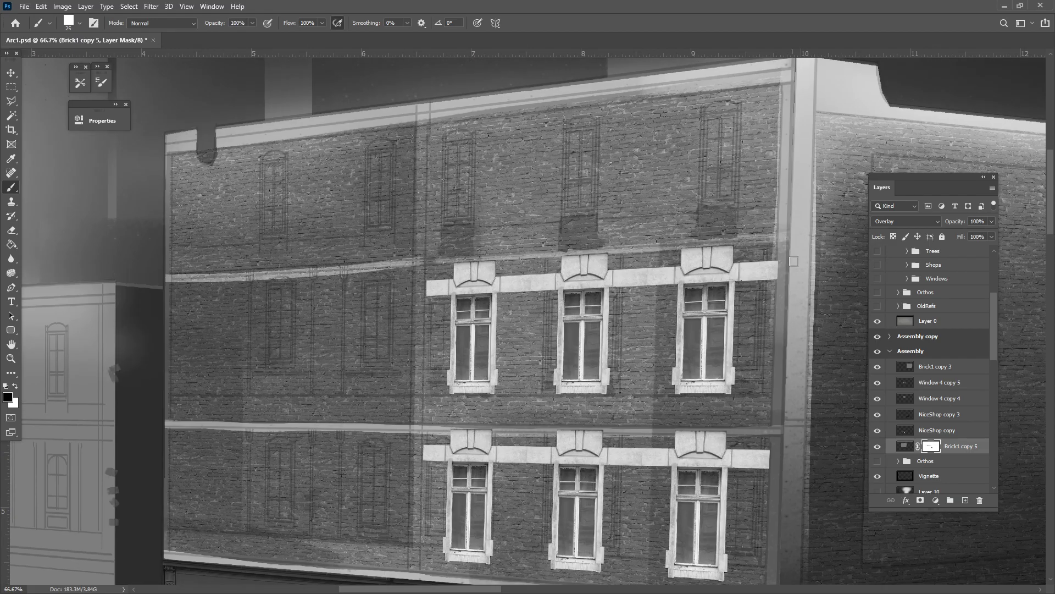
{"action": "mouse_move", "coordinate": [637, 261]}
{"action": "left_mouse_down"}
{"action": "mouse_move", "coordinate": [461, 358]}
{"action": "mouse_move", "coordinate": [566, 288]}
{"action": "mouse_move", "coordinate": [648, 354]}
{"action": "mouse_move", "coordinate": [655, 347]}
{"action": "left_mouse_up"}
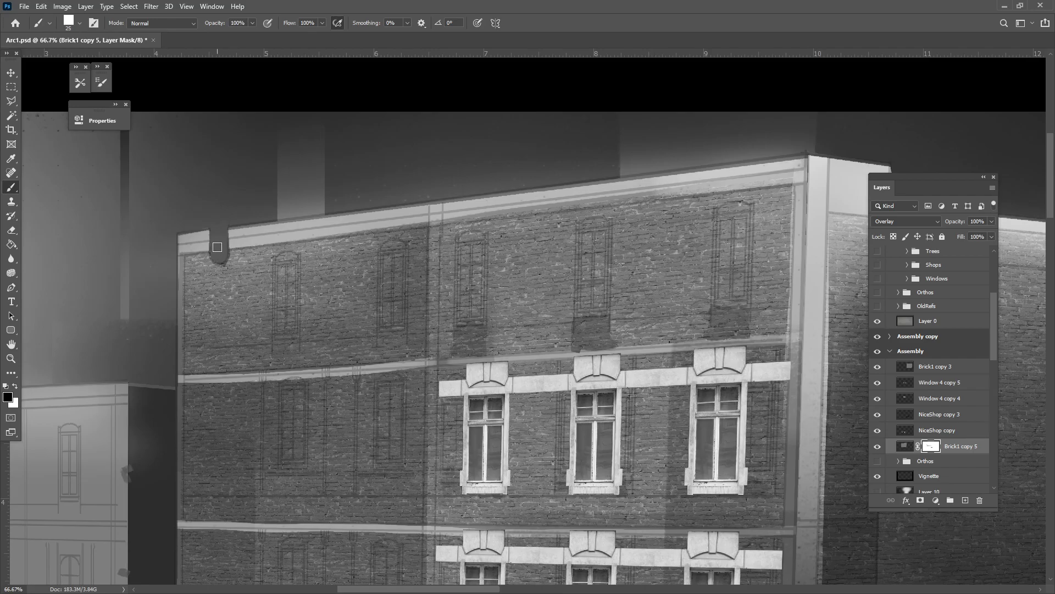
{"action": "scroll", "coordinate": [496, 490], "scroll_direction": "down", "scroll_amount": 3}
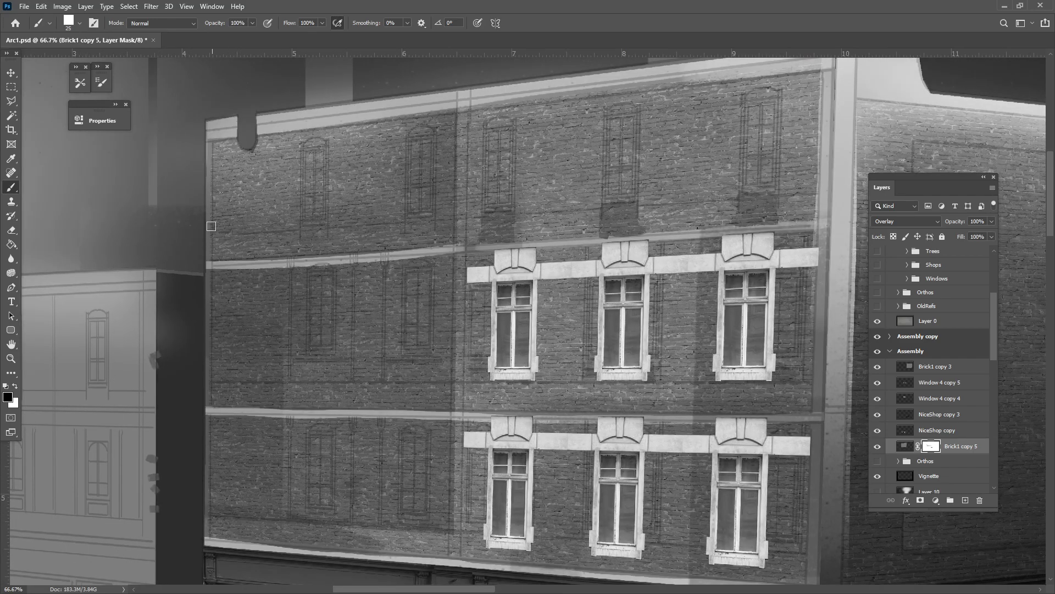
{"action": "key", "text": "ctrl+minus"}
{"action": "key", "text": "ctrl+minus"}
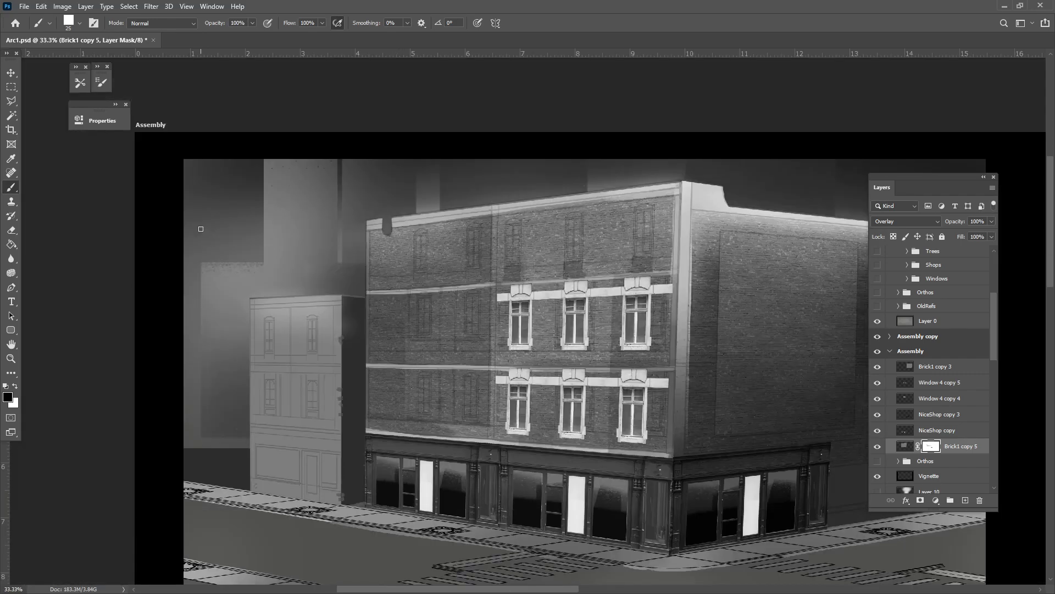
{"action": "left_click_drag", "start_coordinate": [273, 180], "coordinate": [180, 207]}
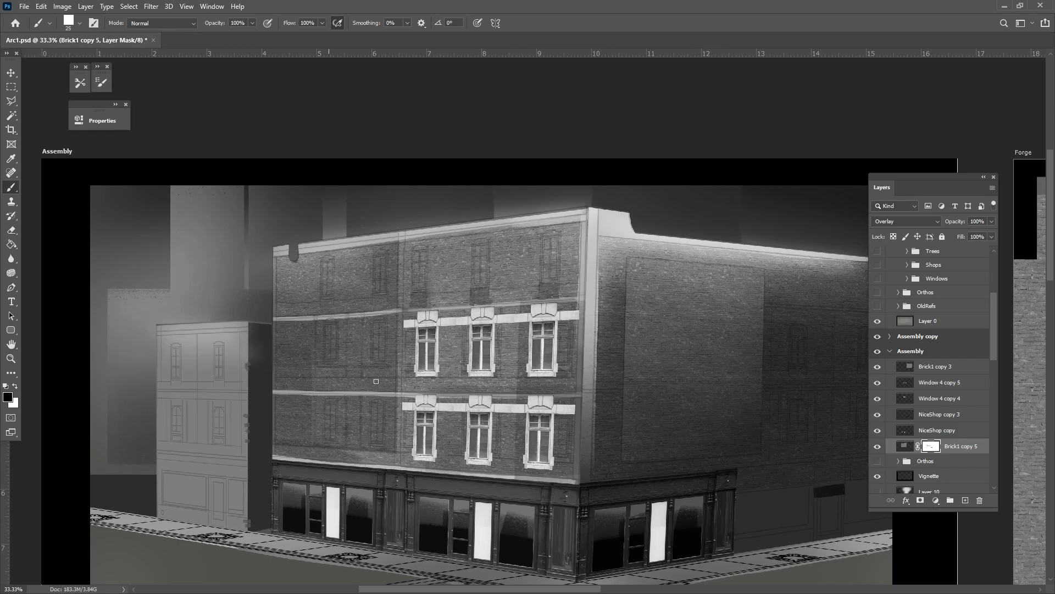
{"action": "left_click_drag", "start_coordinate": [692, 408], "coordinate": [631, 314]}
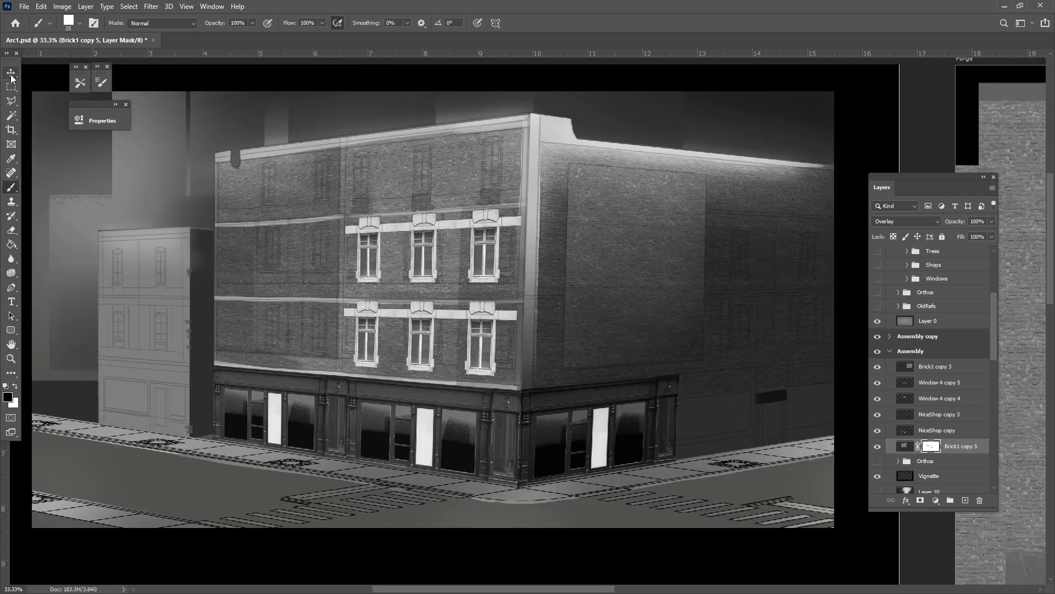
Step: Select the street's Roadway line layer and lower its opacity to 21%
{"action": "key", "text": "v"}
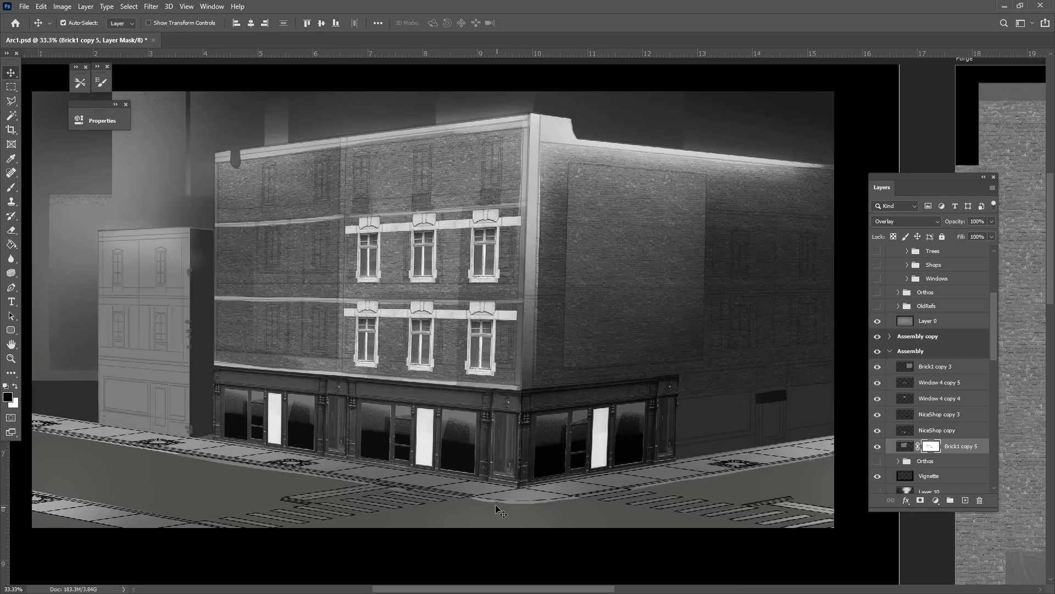
{"action": "left_click", "coordinate": [573, 500]}
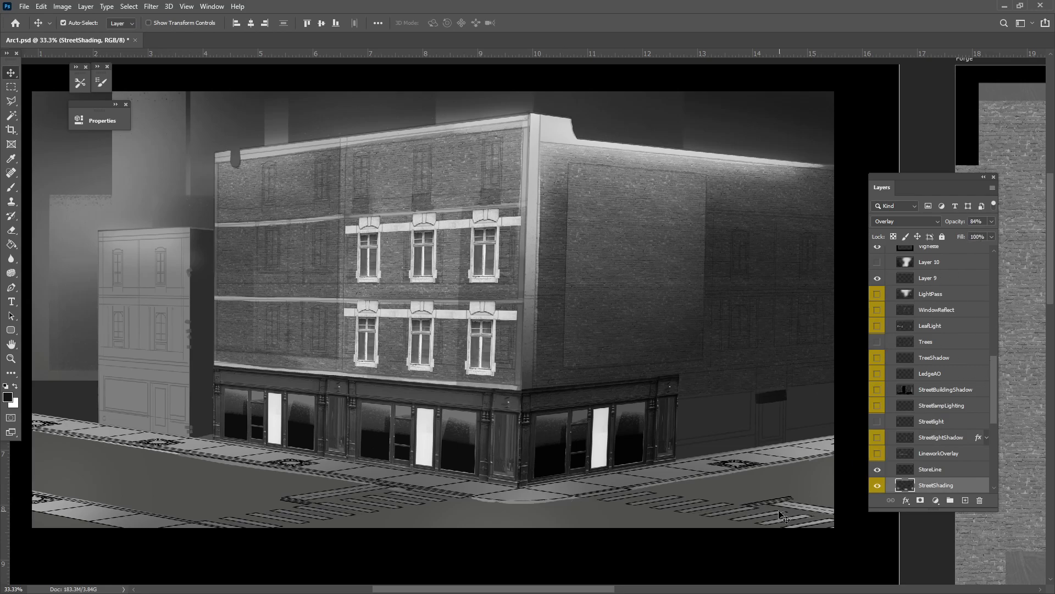
{"action": "left_click", "coordinate": [768, 466]}
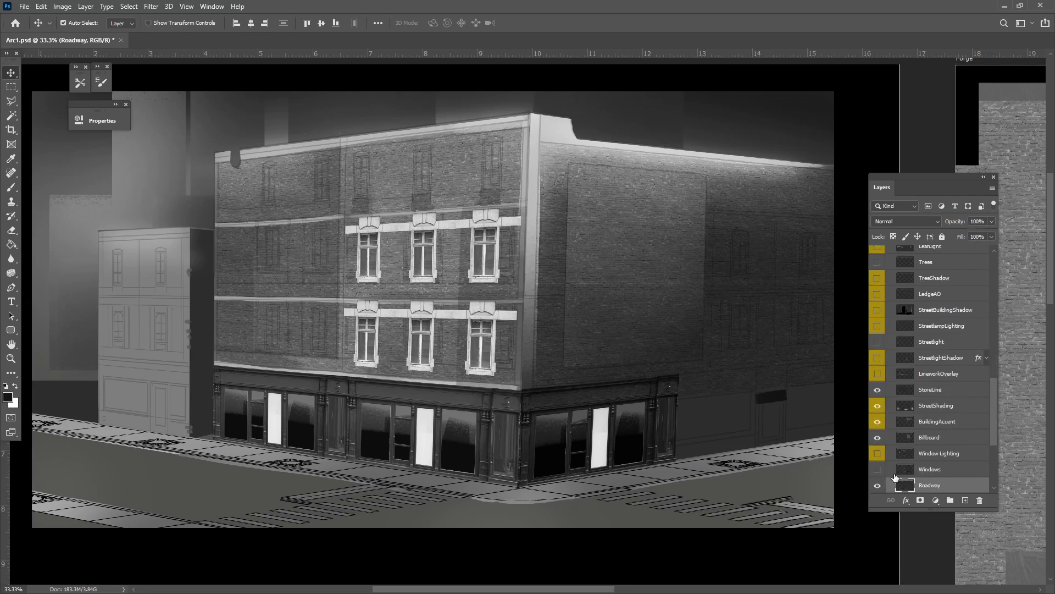
{"action": "left_click_drag", "start_coordinate": [964, 222], "coordinate": [921, 225]}
{"action": "left_click_drag", "start_coordinate": [414, 437], "coordinate": [428, 460]}
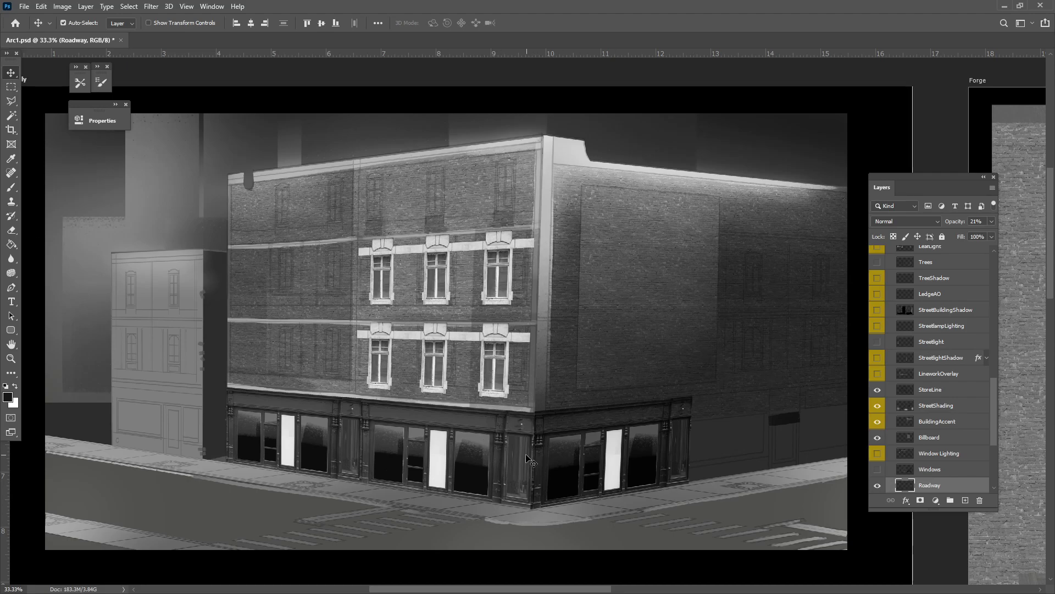
Step: Move the Brick1 copy 3 layer below the NiceShop copy layers, directly above Brick1 copy 5, and compare with the finished building
{"action": "left_click", "coordinate": [619, 426]}
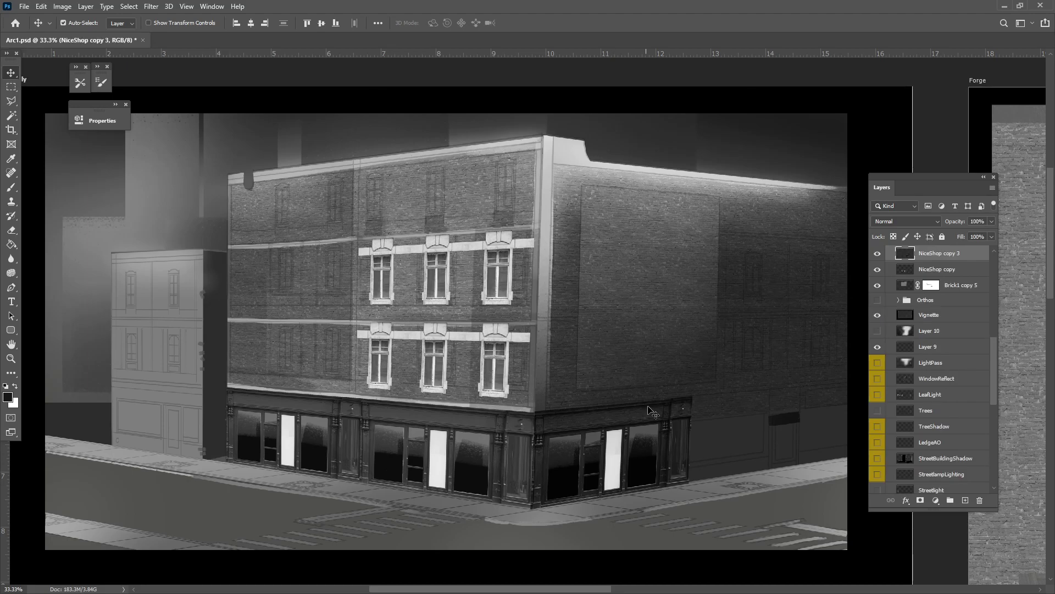
{"action": "left_click_drag", "start_coordinate": [960, 254], "coordinate": [956, 327]}
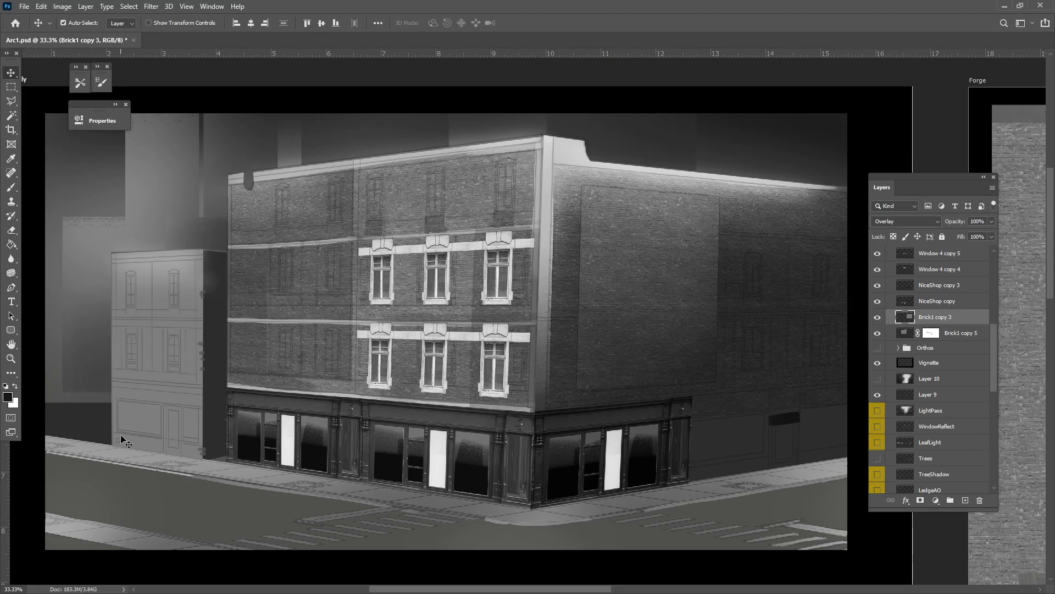
{"action": "left_click_drag", "start_coordinate": [654, 516], "coordinate": [648, 322]}
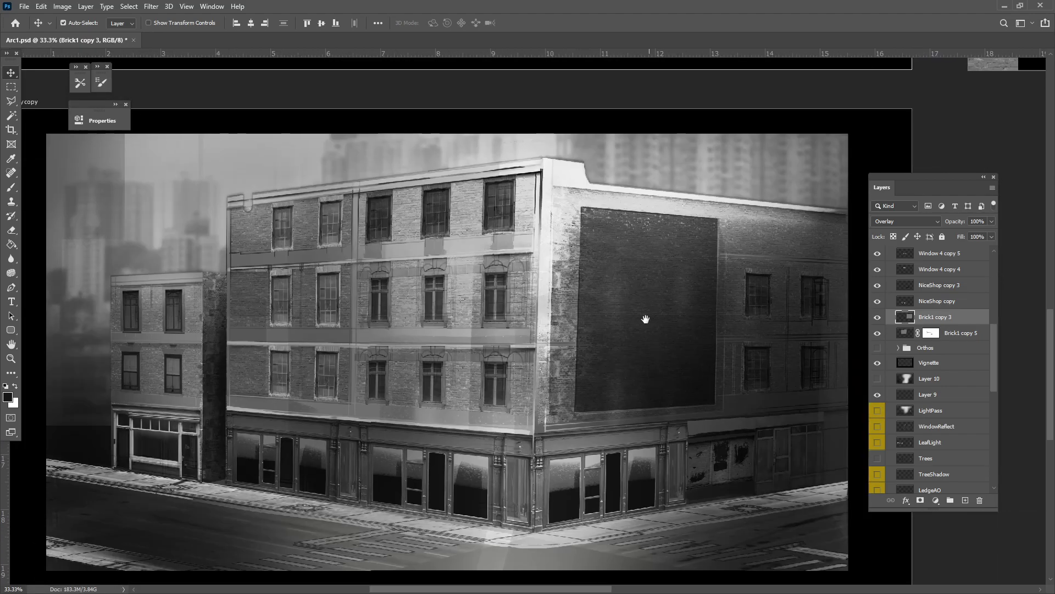